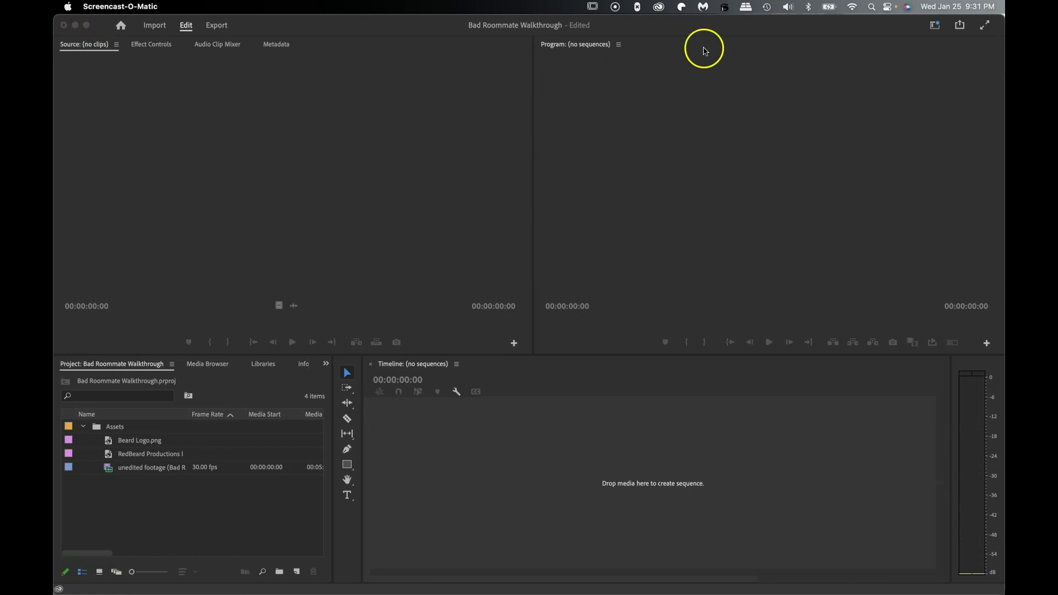
# Expand the project window to full screen and reset the Editing workspace to its saved layout
pyautogui.click(988, 27)
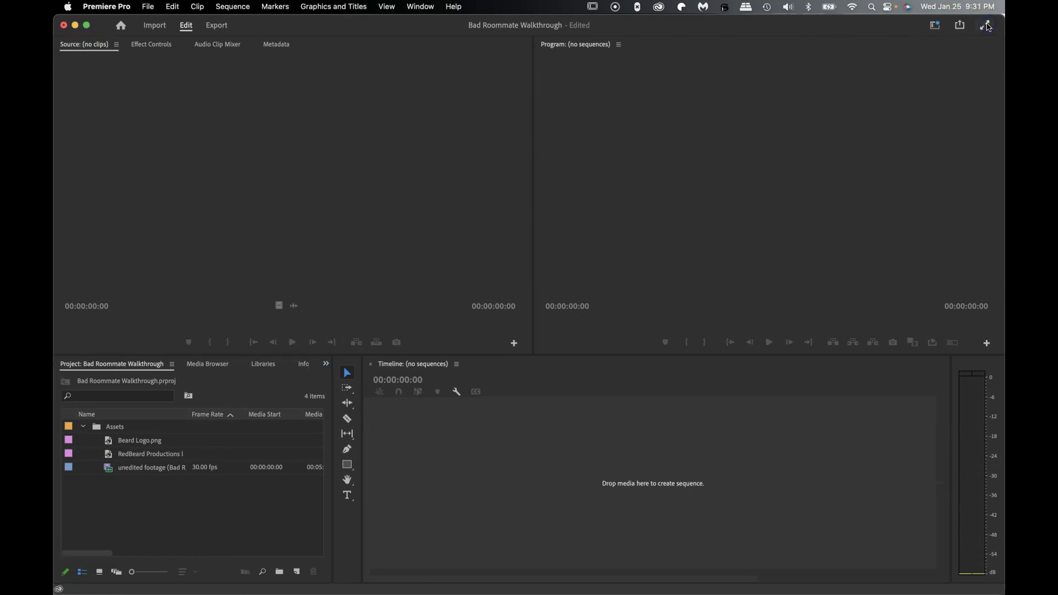
pyautogui.click(87, 27)
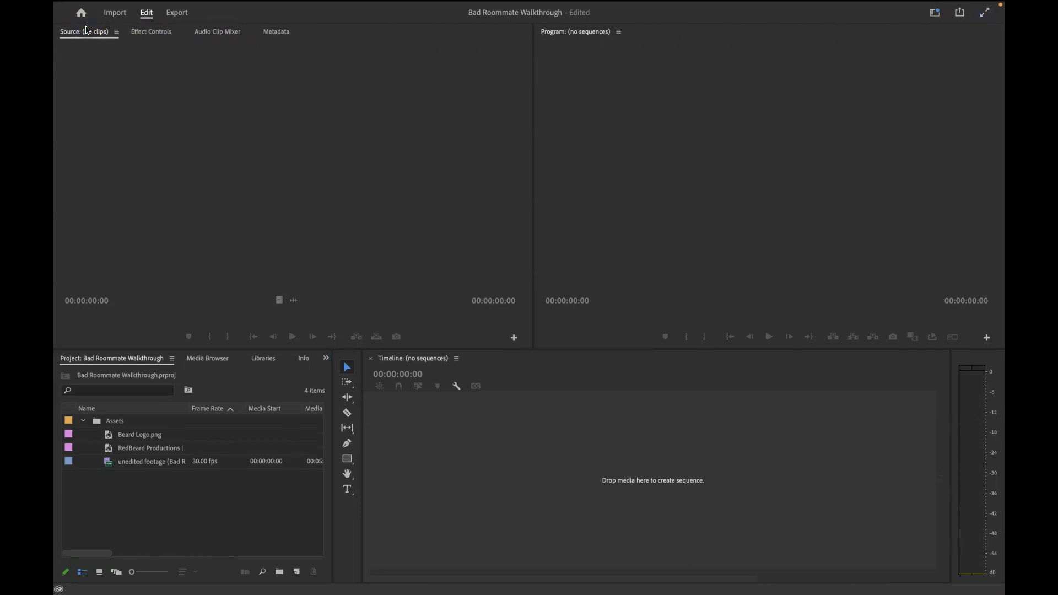
pyautogui.moveTo(316, 9)
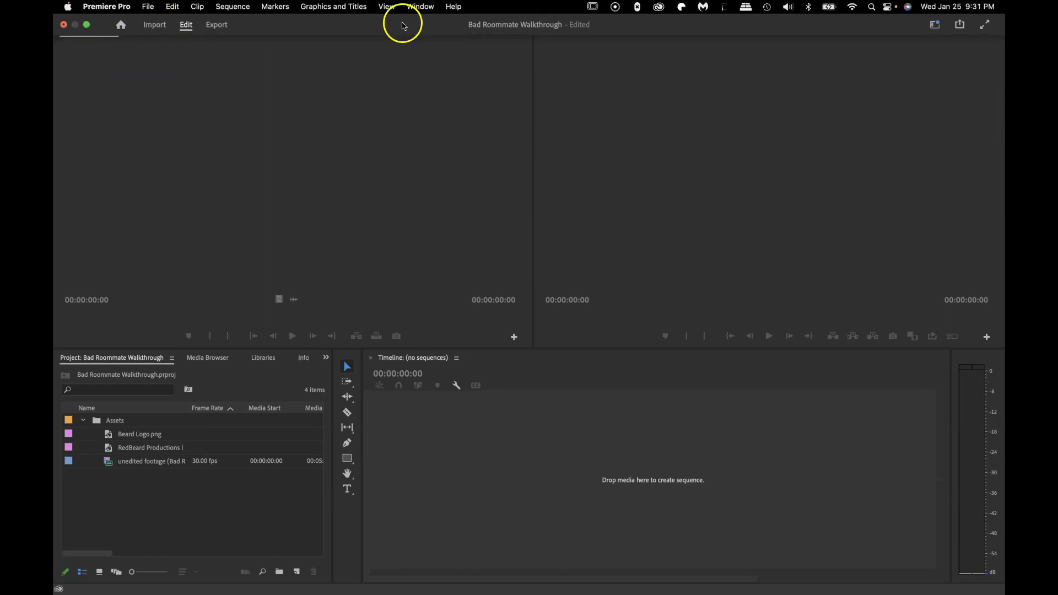
pyautogui.moveTo(171, 5)
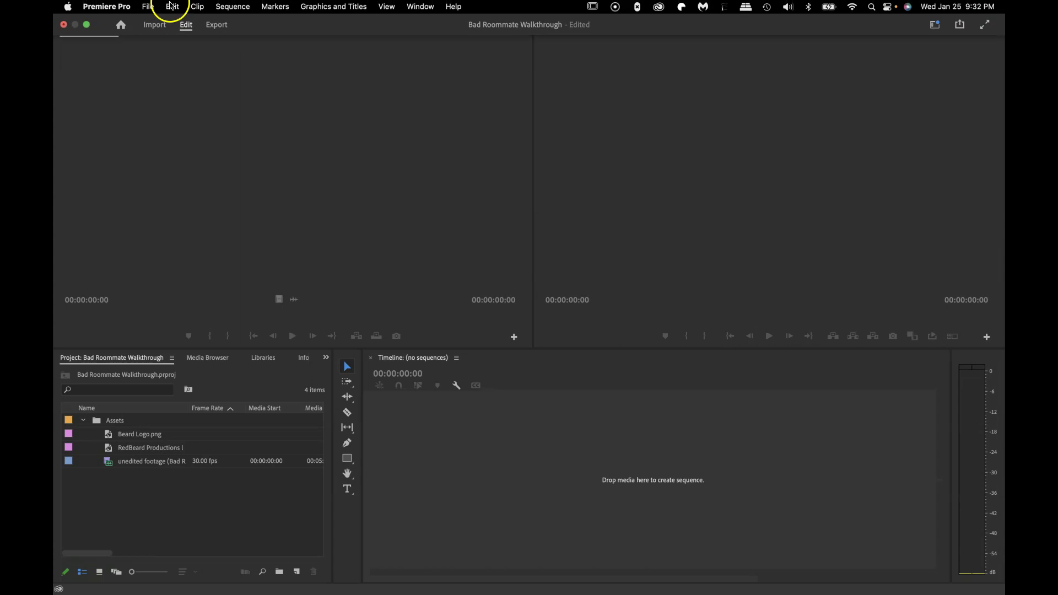
pyautogui.click(149, 7)
pyautogui.click(420, 7)
pyautogui.click(425, 23)
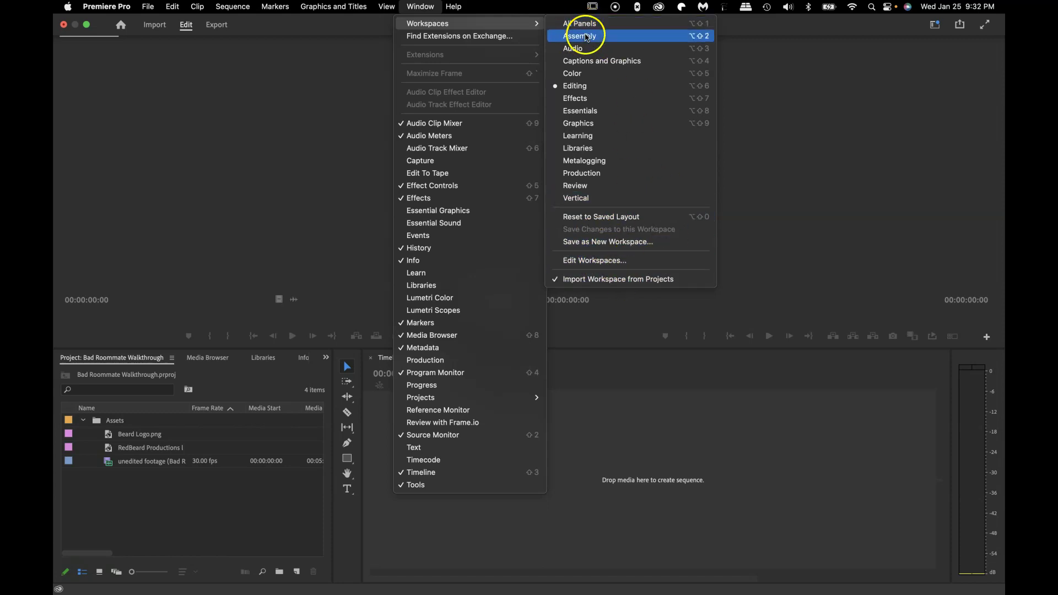
pyautogui.click(602, 216)
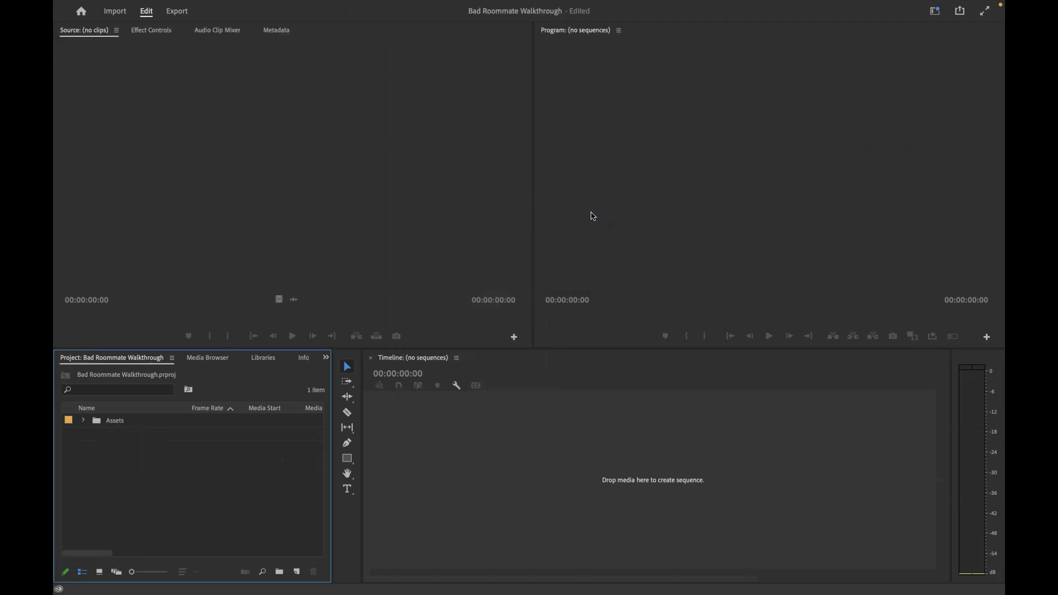
# Enlarge the Program monitor by narrowing the Source panel group and reducing the height of the Project and Timeline panels
pyautogui.moveTo(533, 100); pyautogui.dragTo(172, 106)
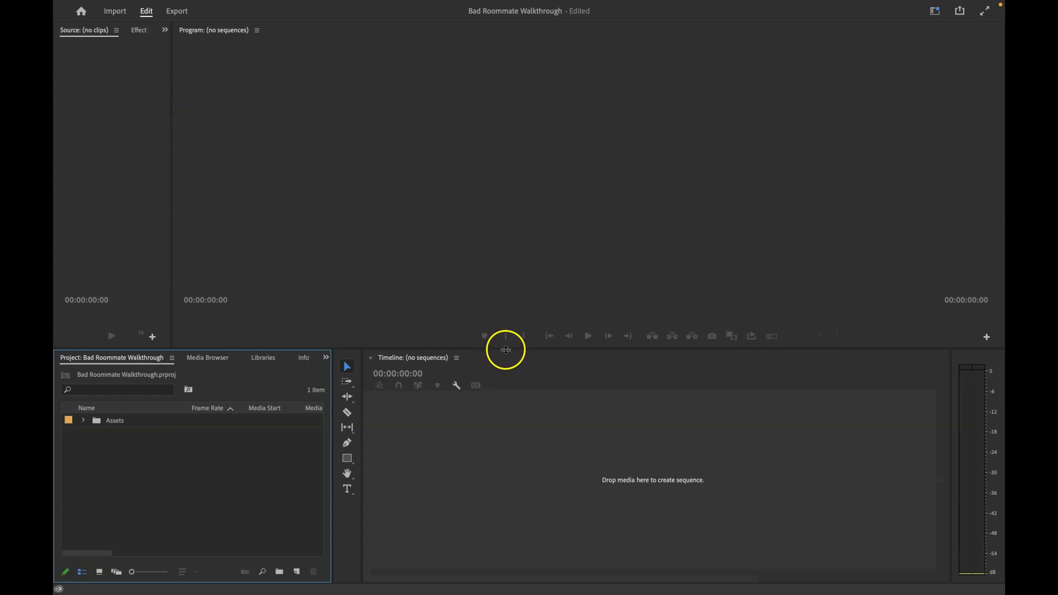
pyautogui.moveTo(506, 349); pyautogui.dragTo(506, 465)
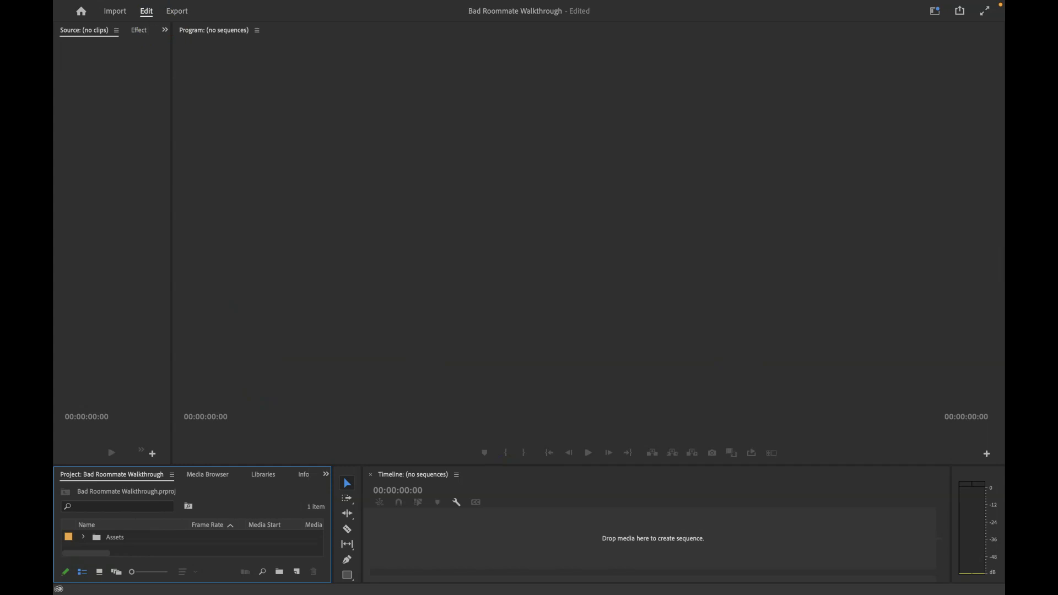
# Add the Essential Graphics and Lumetri Color panels to the workspace
pyautogui.moveTo(529, 2)
pyautogui.click(414, 8)
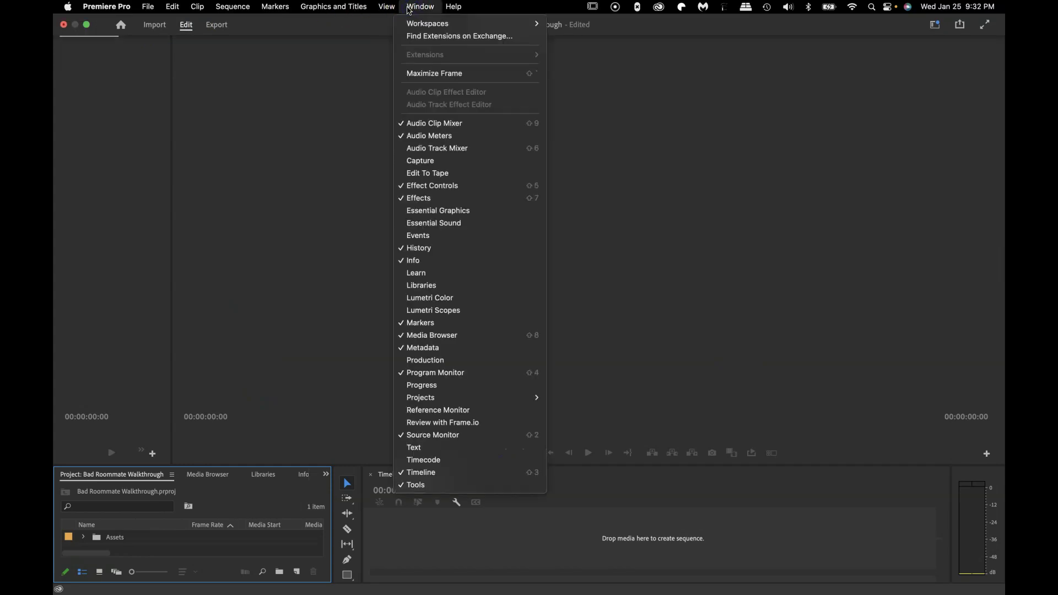
pyautogui.click(430, 216)
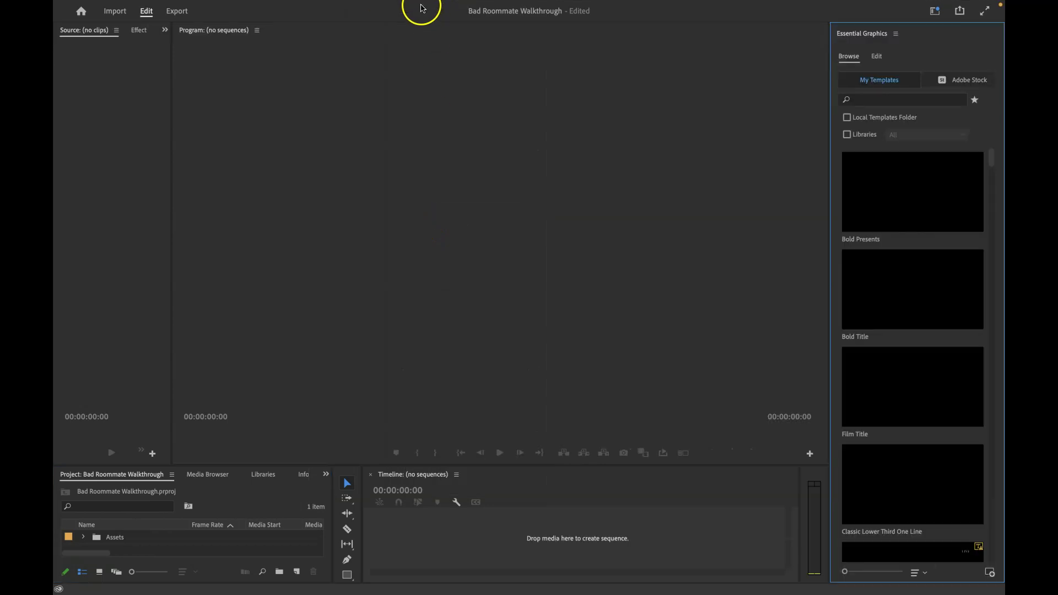
pyautogui.click(420, 6)
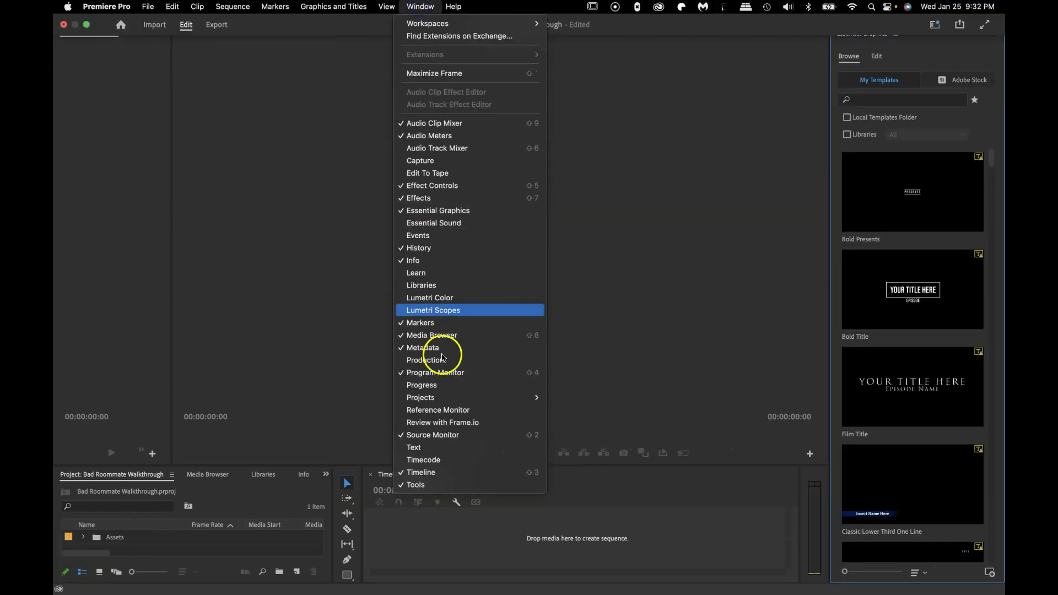
pyautogui.click(445, 299)
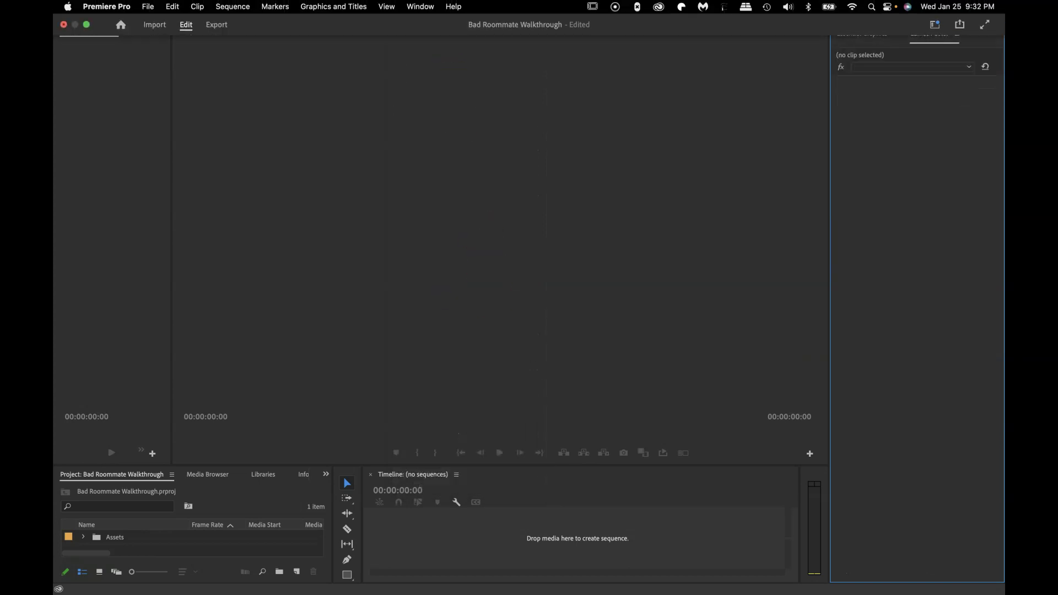
# Add the Lumetri Scopes and Essential Sound panels to the workspace
pyautogui.click(430, 7)
pyautogui.click(448, 310)
pyautogui.click(421, 6)
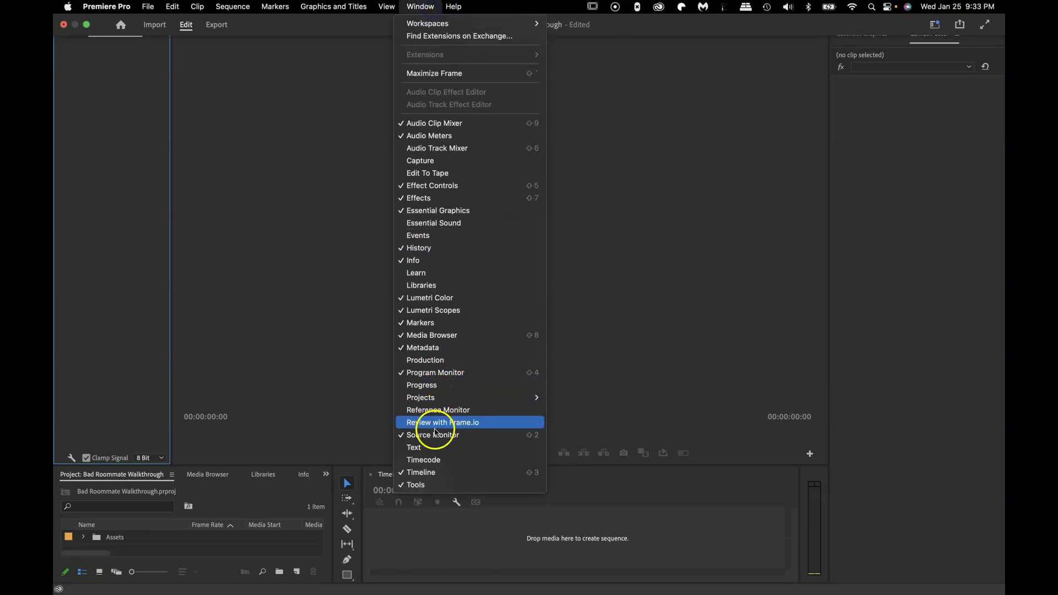
pyautogui.click(425, 224)
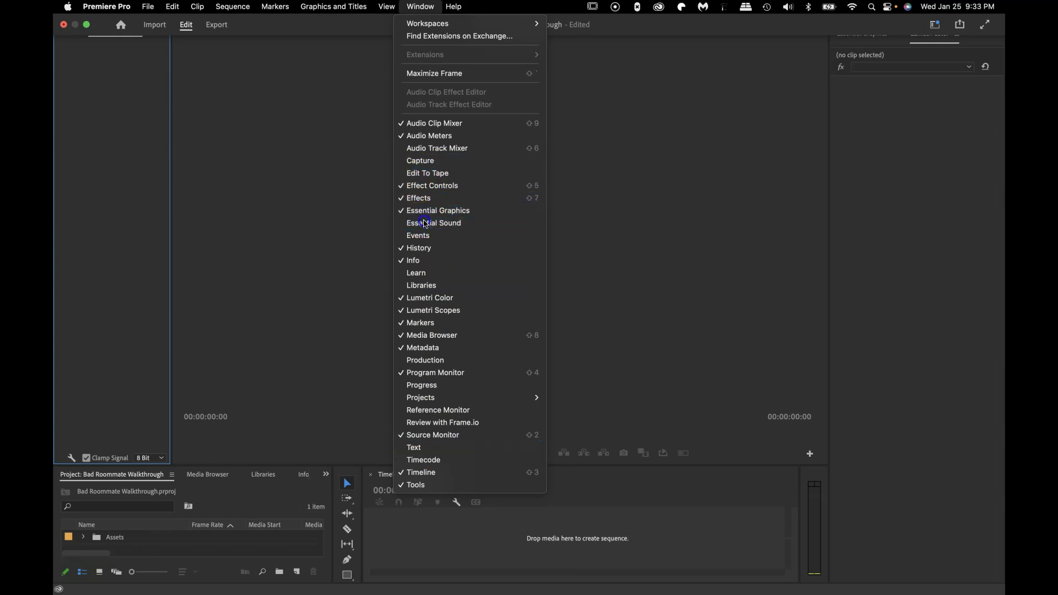
# Look through the Lumetri Color and Essential Sound panels in the newly added panel group
pyautogui.click(896, 32)
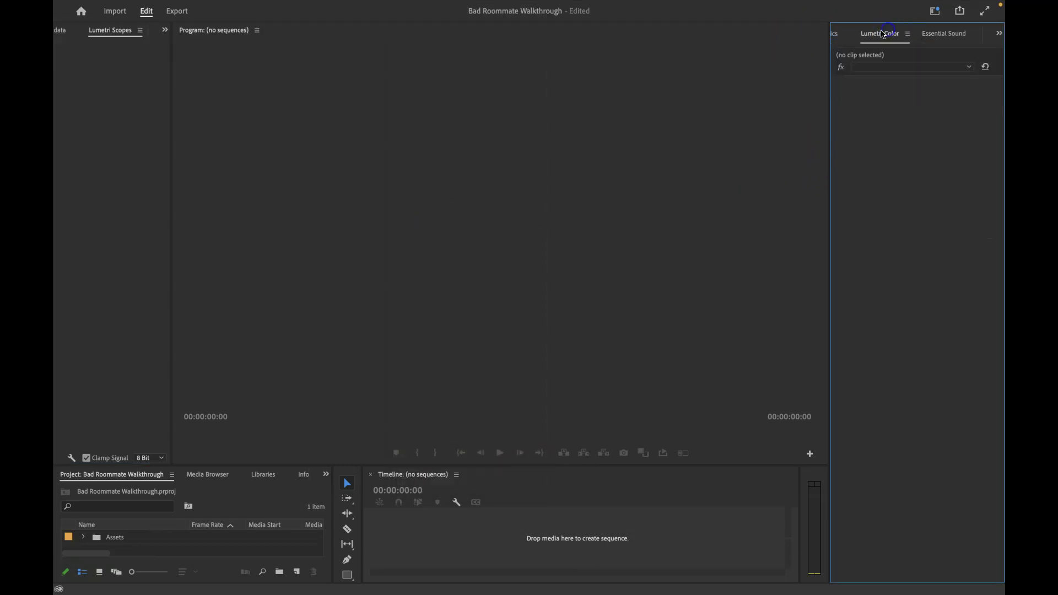
pyautogui.click(844, 33)
pyautogui.click(927, 32)
pyautogui.click(973, 34)
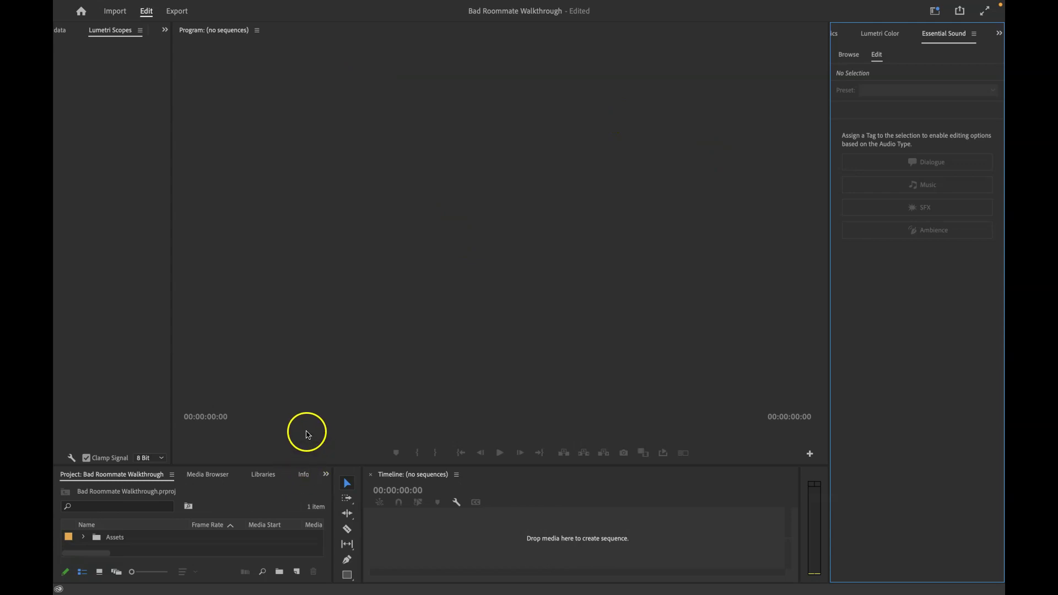
# Restore the default panel arrangement of the Editing workspace from its saved layout
pyautogui.click(420, 6)
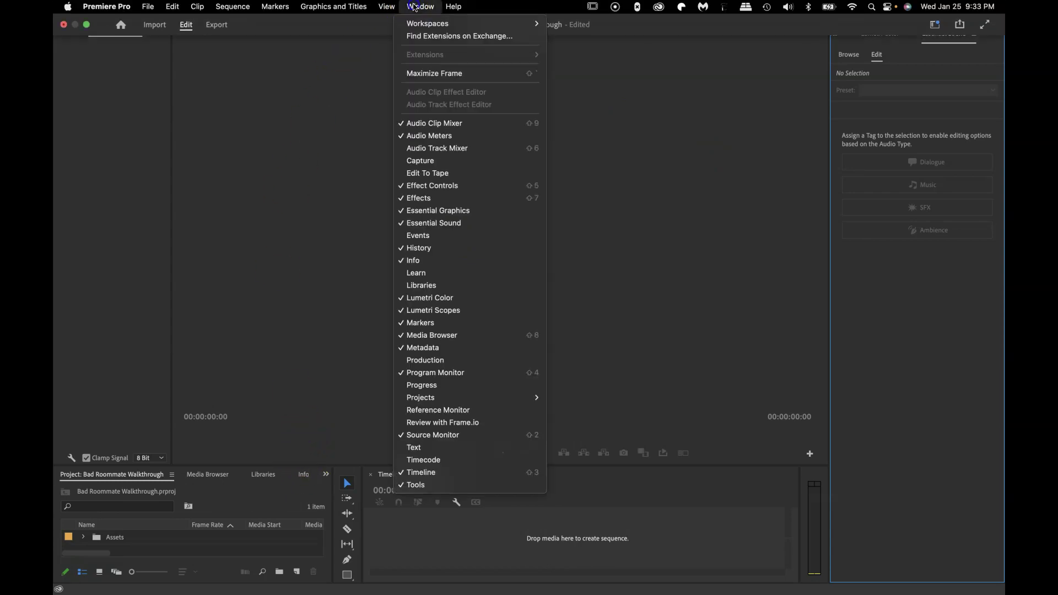
pyautogui.moveTo(441, 23)
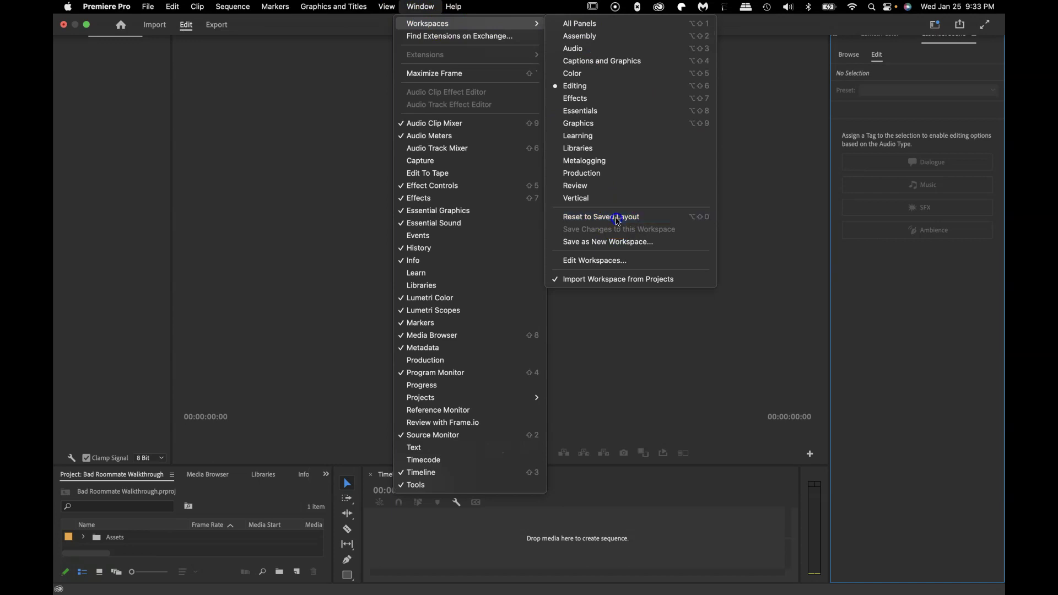
pyautogui.click(613, 218)
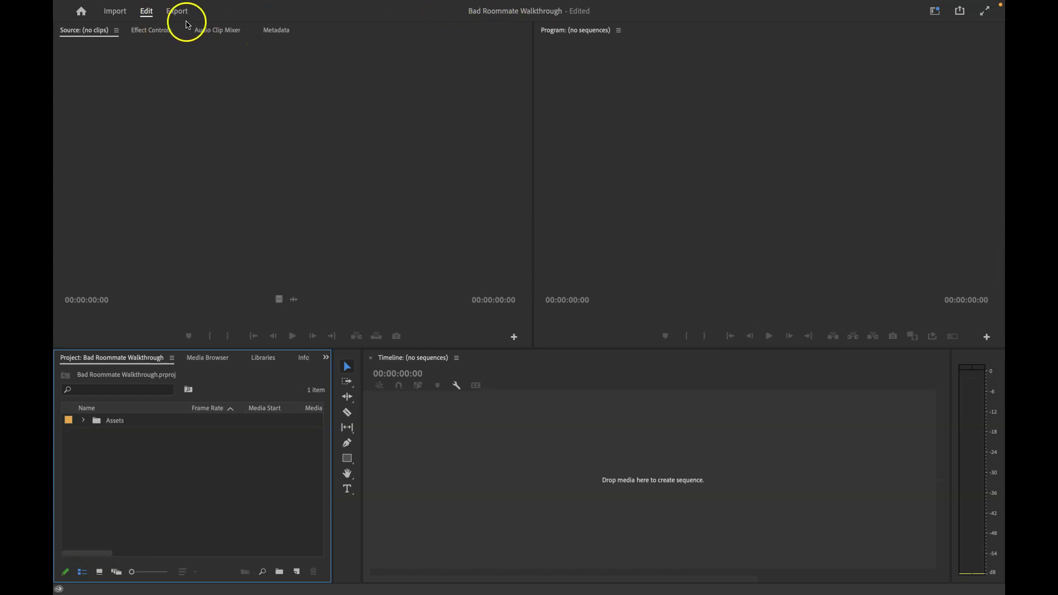
# View the media import page, return to editing, and look at the Effect Controls, Metadata and Audio Clip Mixer panels
pyautogui.click(120, 16)
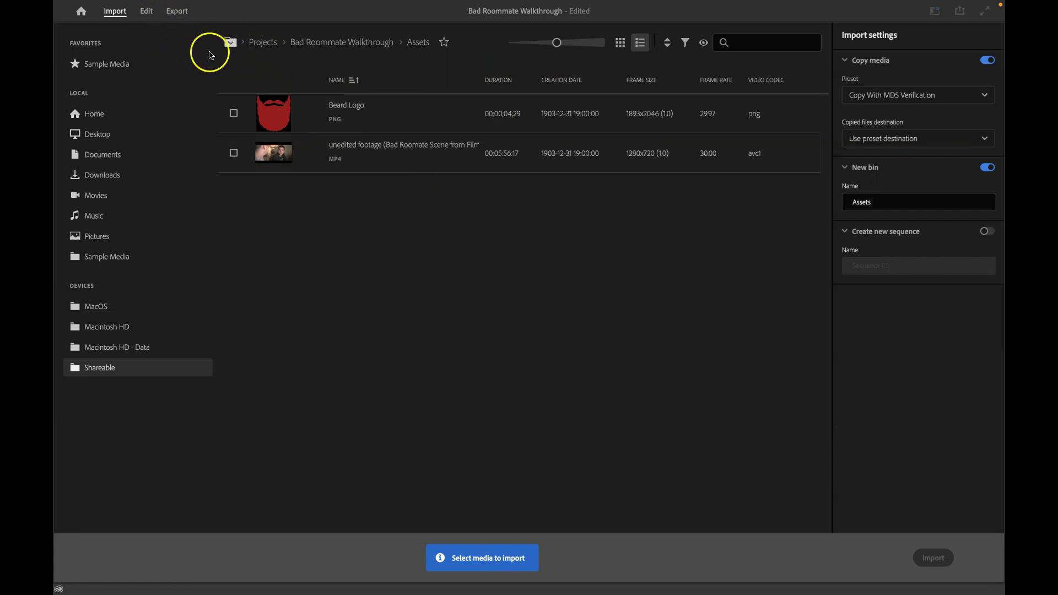
pyautogui.click(145, 12)
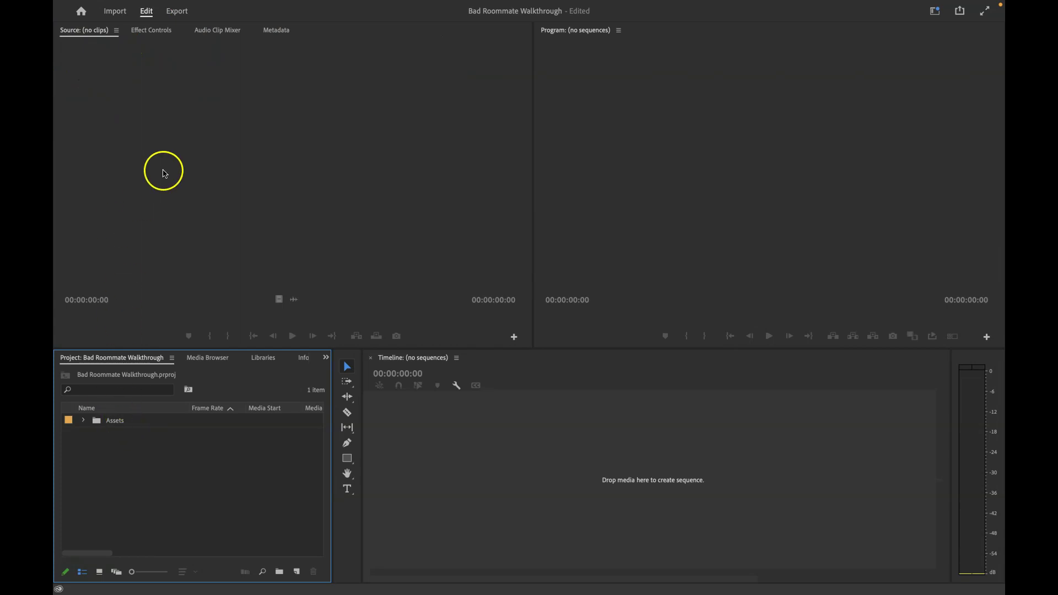
pyautogui.click(138, 32)
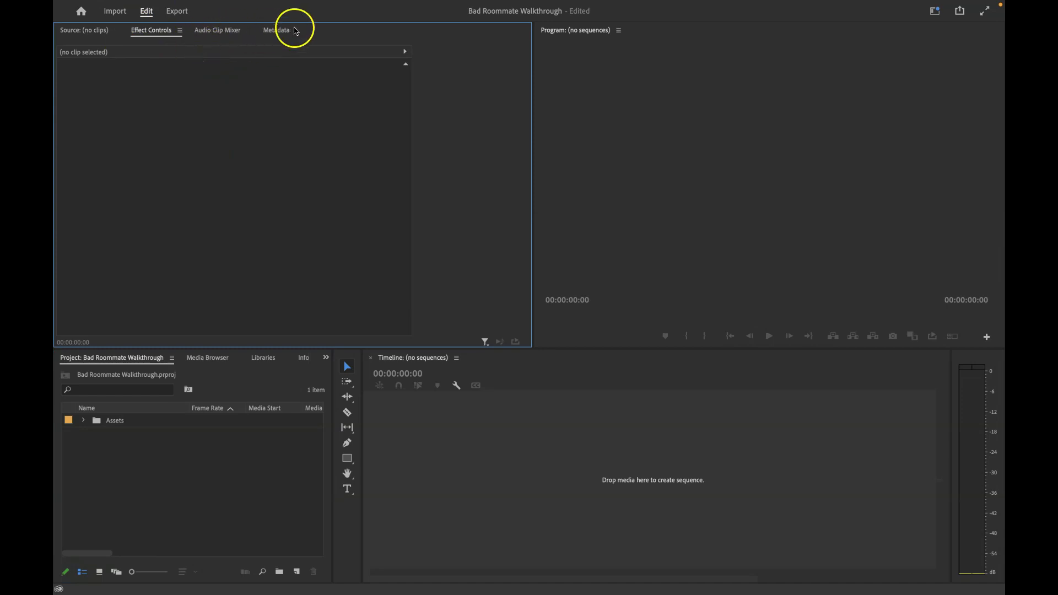
pyautogui.click(274, 32)
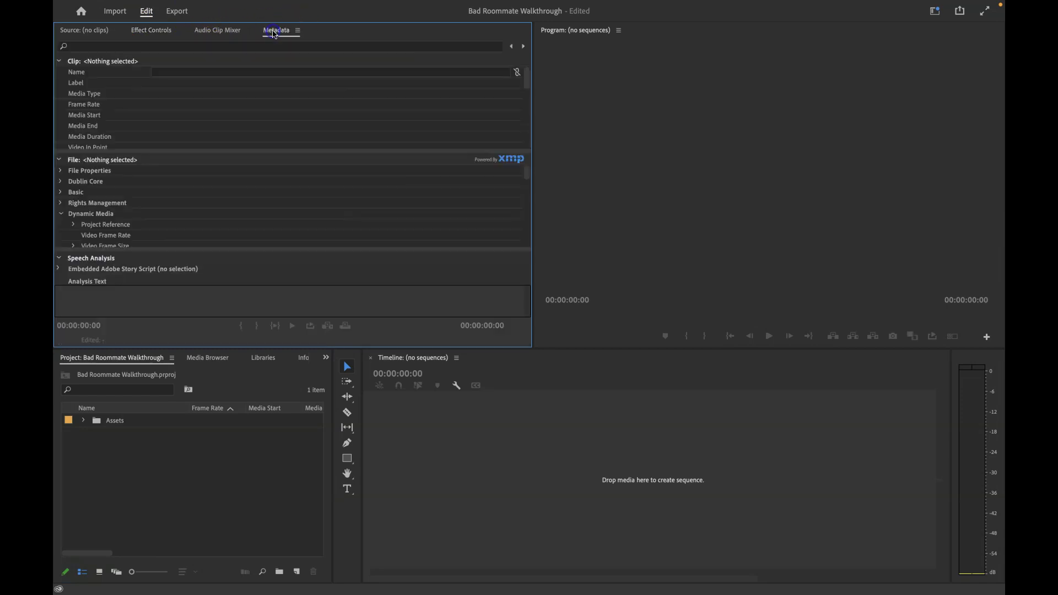
pyautogui.click(226, 30)
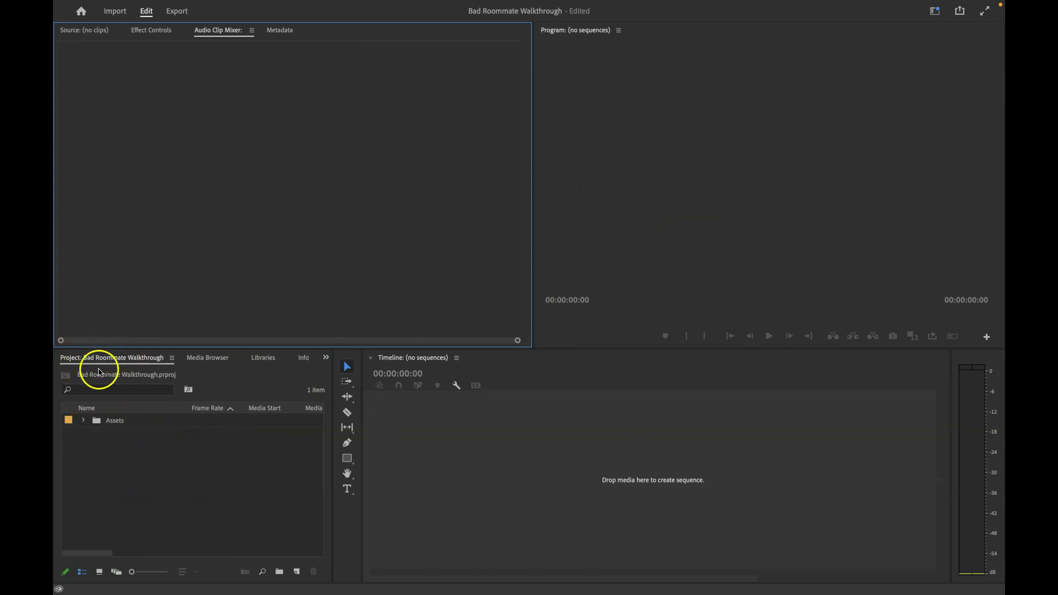
# Expand the Assets bin in the project to list its media files
pyautogui.click(88, 420)
pyautogui.click(85, 422)
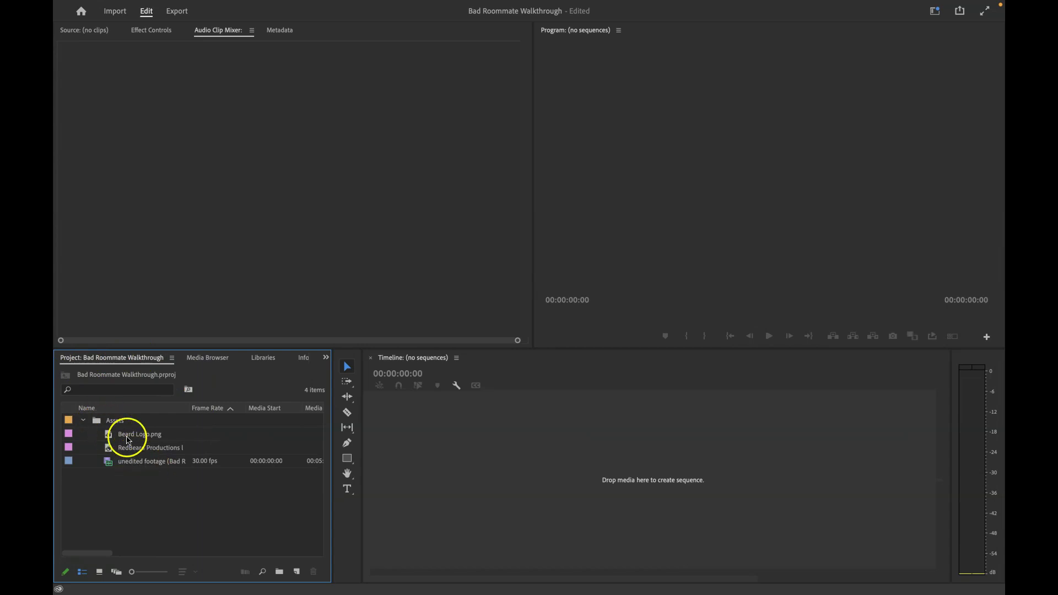
pyautogui.click(84, 421)
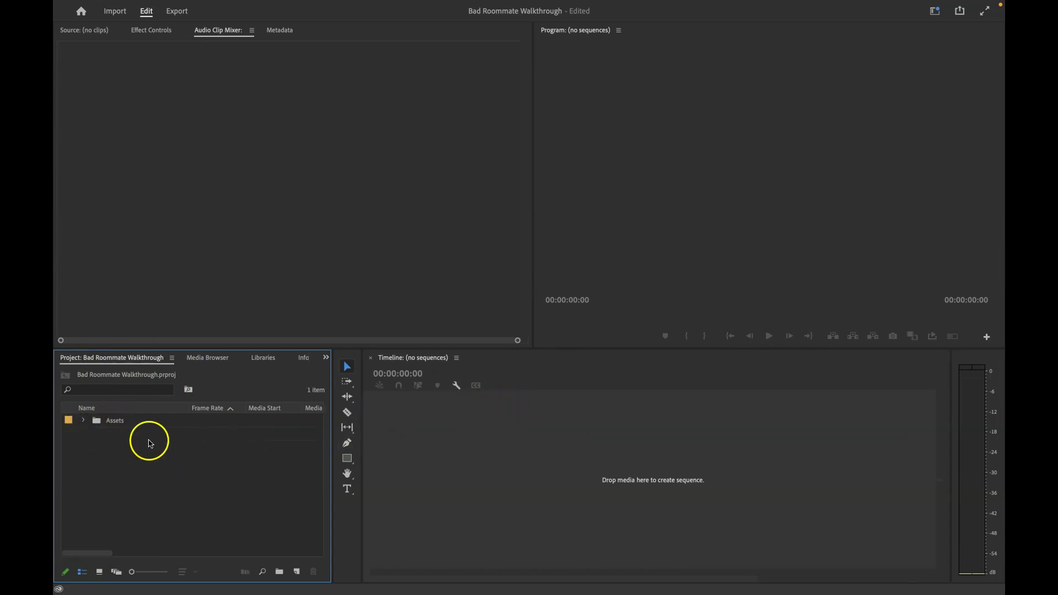
pyautogui.click(84, 421)
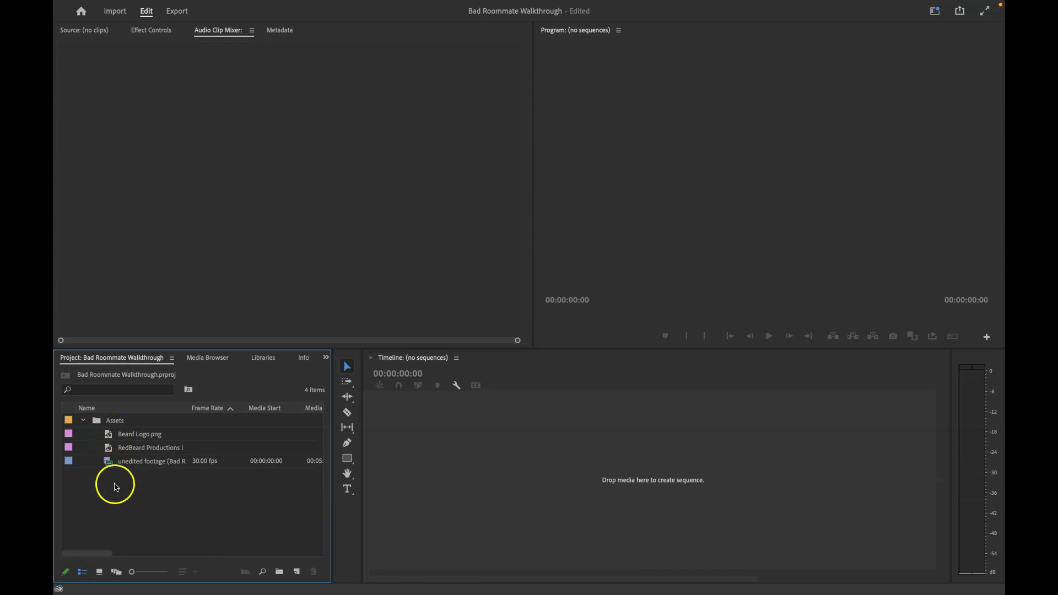
# Enlarge the project item icons and examine the assets' duration, video info and audio info columns
pyautogui.moveTo(132, 574); pyautogui.dragTo(166, 574)
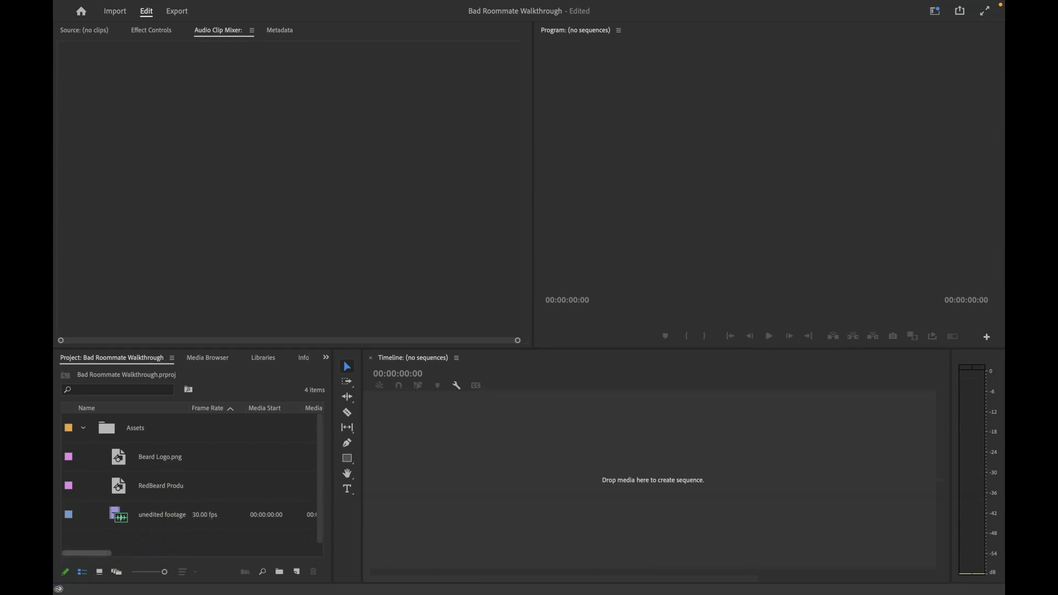
pyautogui.click(148, 554)
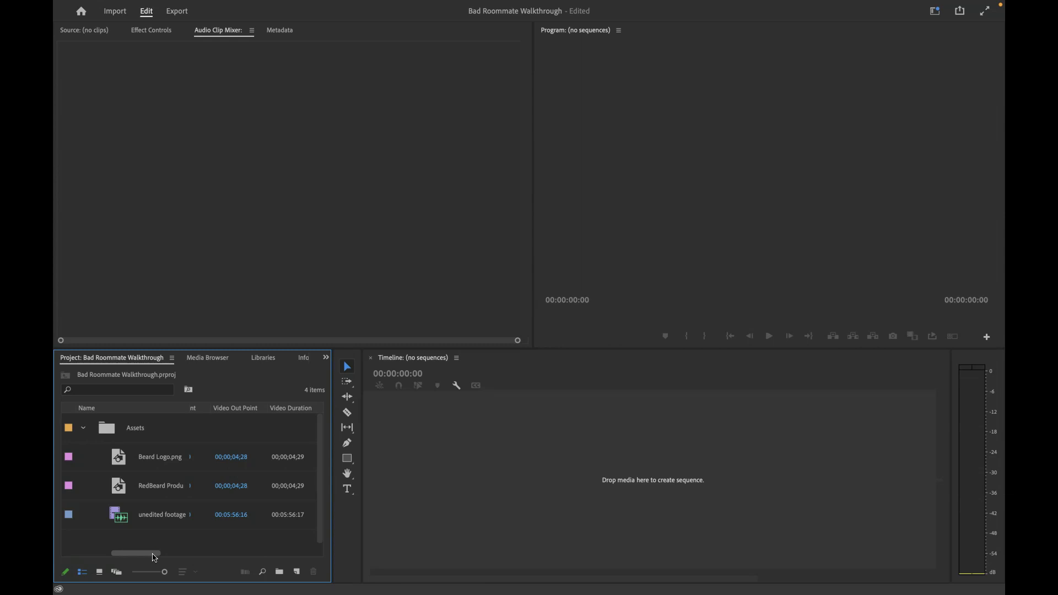
pyautogui.moveTo(154, 558); pyautogui.dragTo(159, 557)
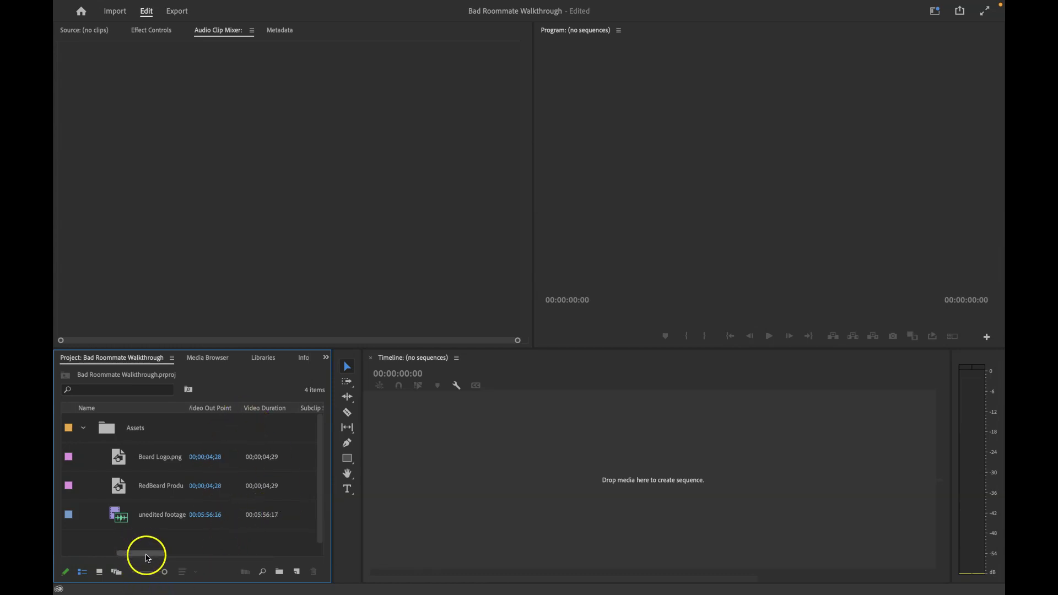
pyautogui.moveTo(147, 557); pyautogui.dragTo(192, 554)
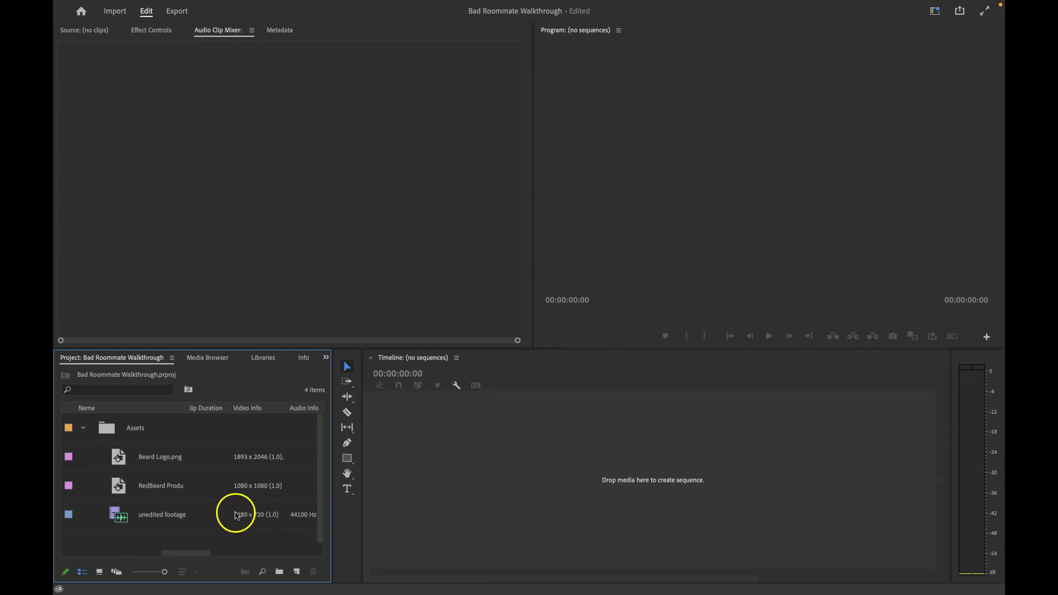
pyautogui.moveTo(201, 554); pyautogui.dragTo(221, 555)
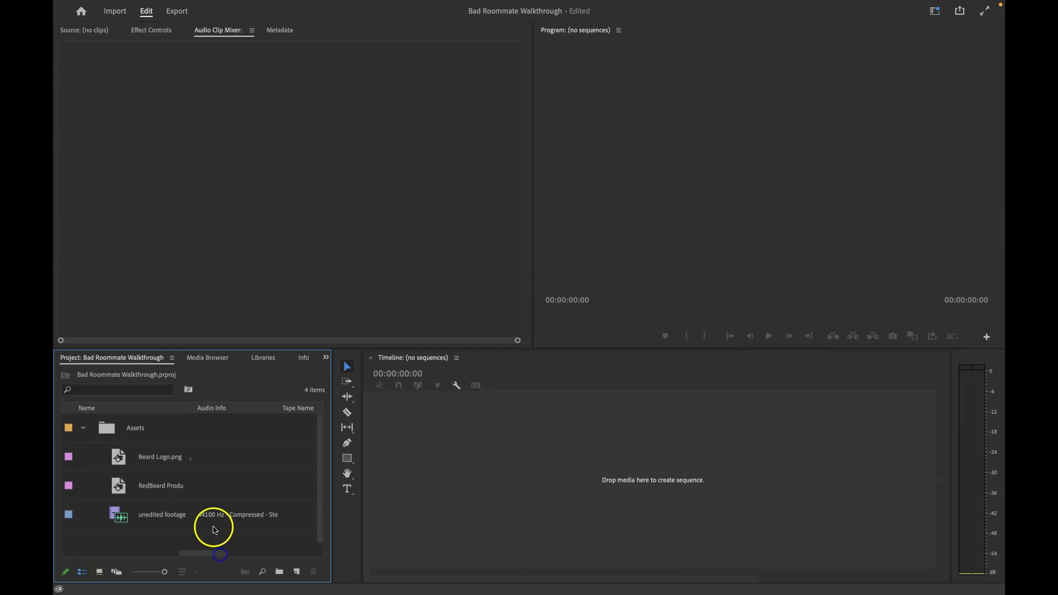
pyautogui.click(218, 556)
pyautogui.hscroll(-5, 237, 554)
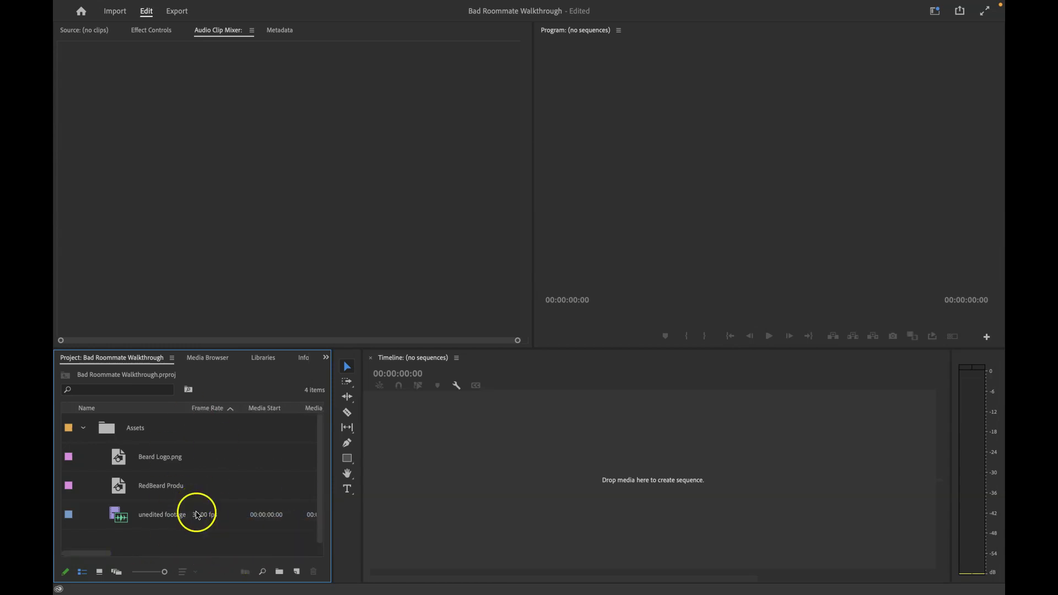
# Reduce the project item icons to nearly their smallest size
pyautogui.moveTo(149, 578); pyautogui.dragTo(136, 572)
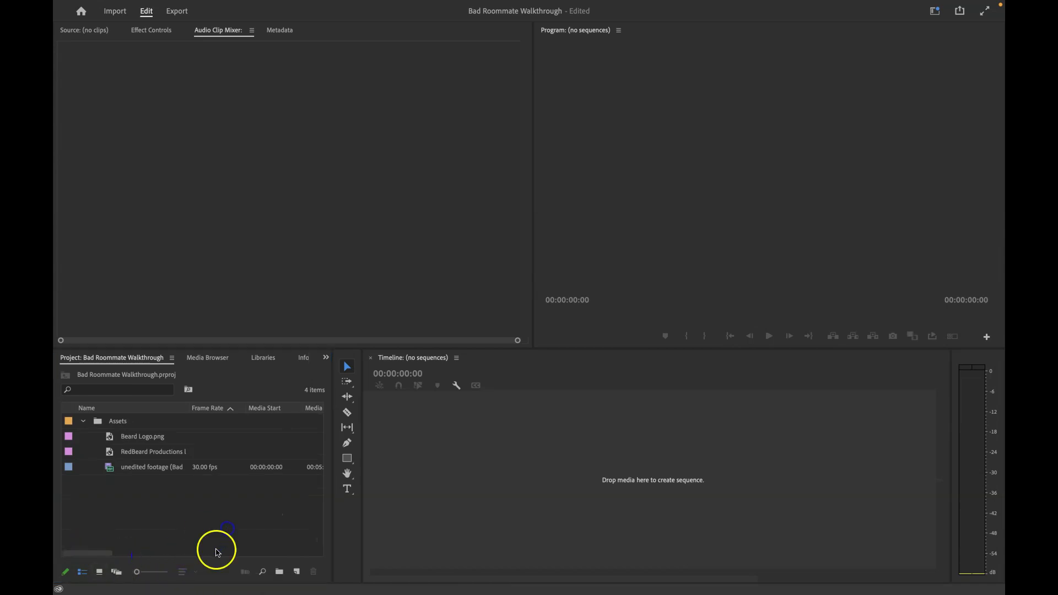
pyautogui.click(277, 382)
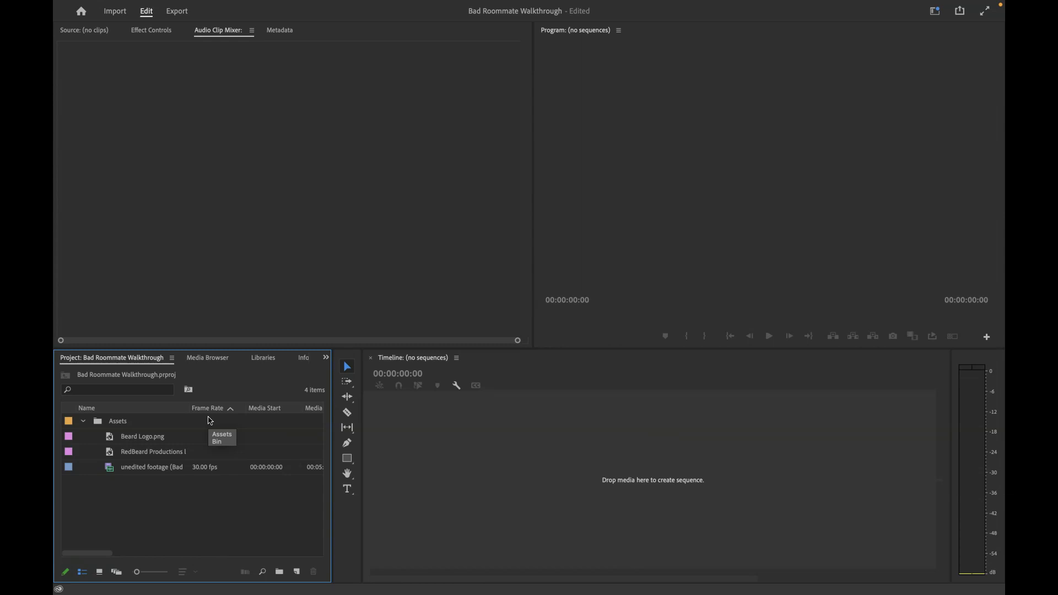
# Maximize the project panel, look at the kinds of new items it can create, and restore the panel to its original size
pyautogui.press('`')
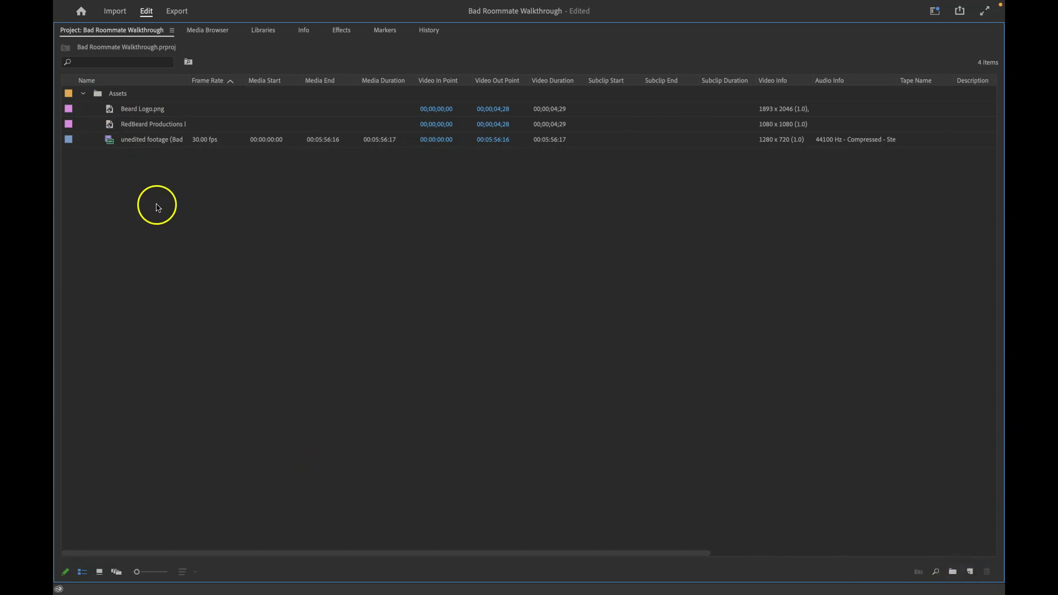
pyautogui.moveTo(59, 582)
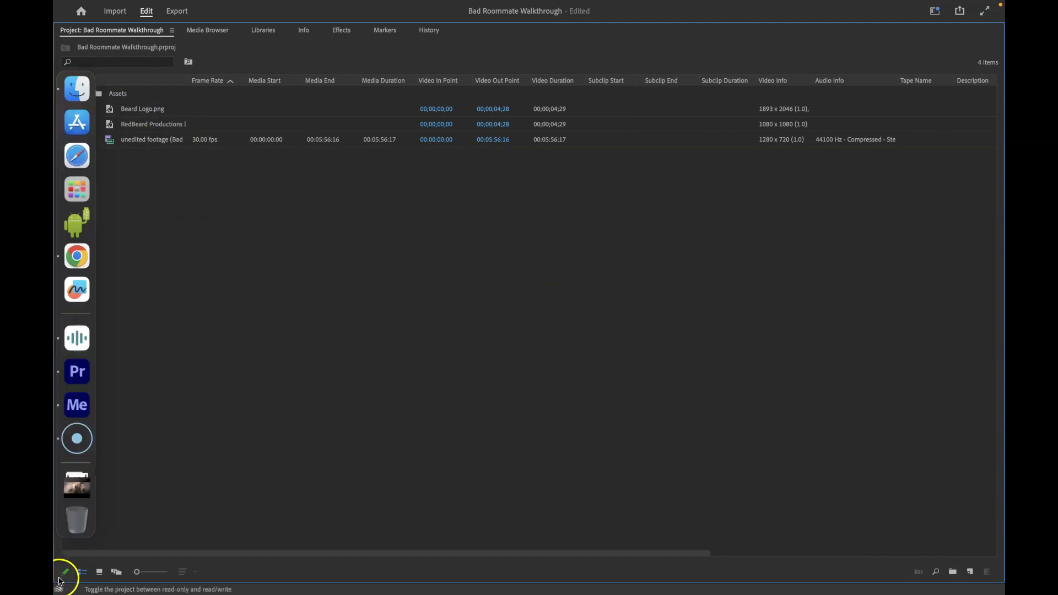
pyautogui.click(972, 573)
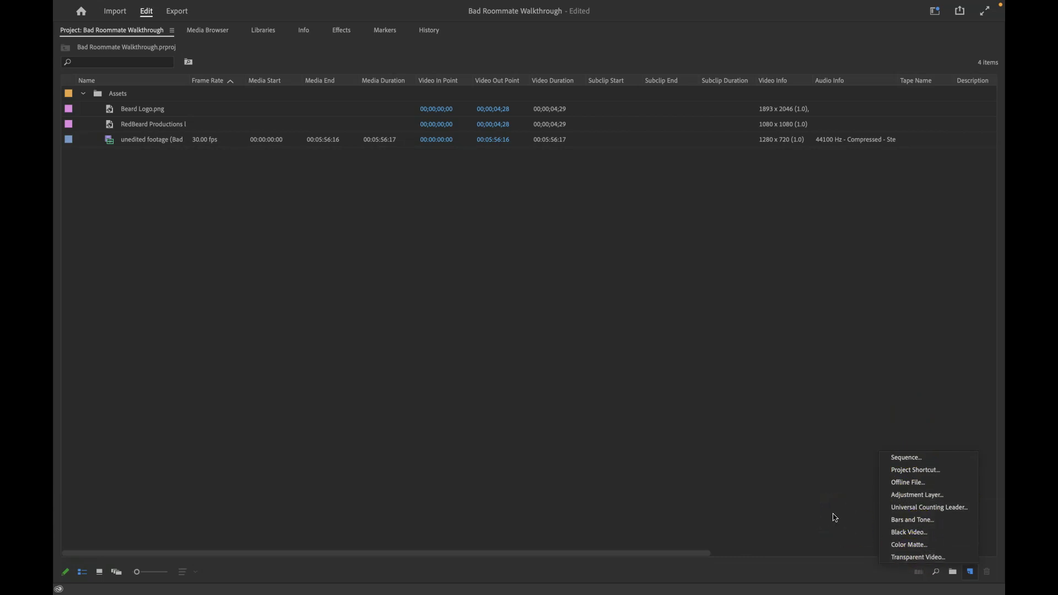
pyautogui.click(770, 443)
pyautogui.press('`')
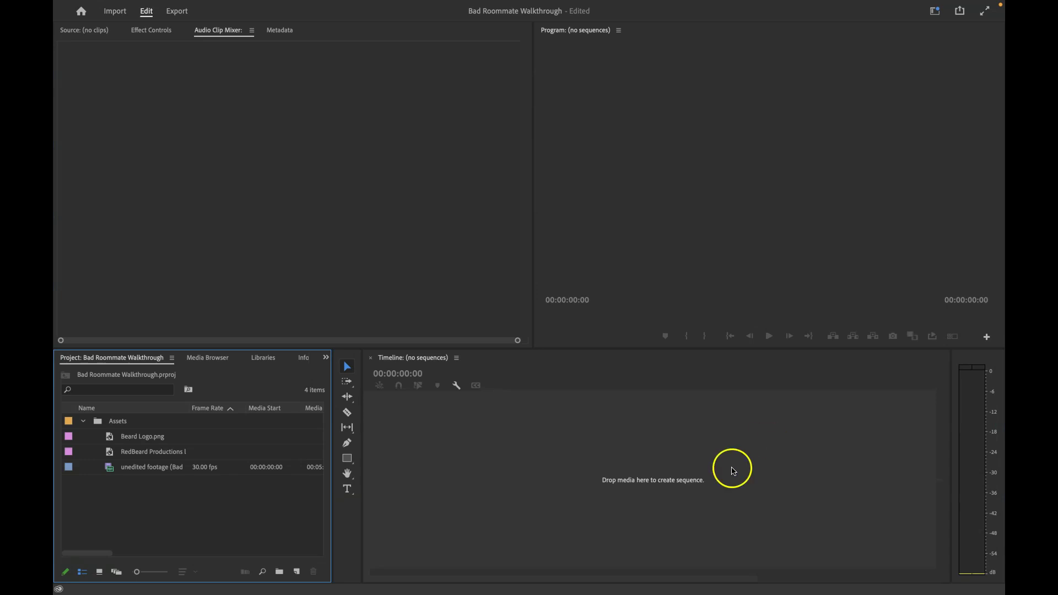
# Look through the timeline editing tools, including the Track Select, Ripple Edit, Razor and Slip tools and their variants
pyautogui.click(353, 388)
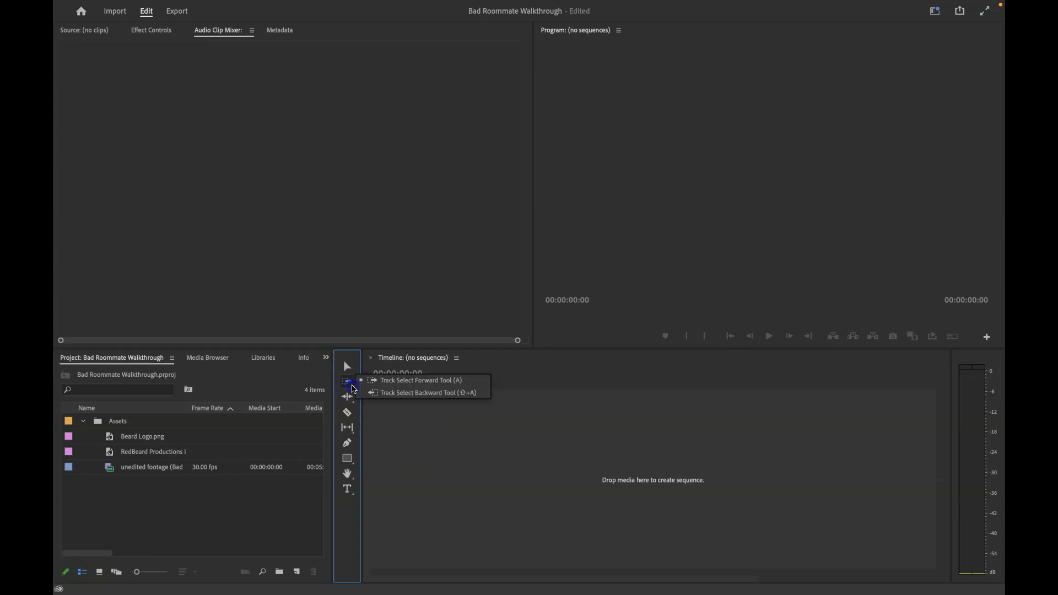
pyautogui.click(351, 398)
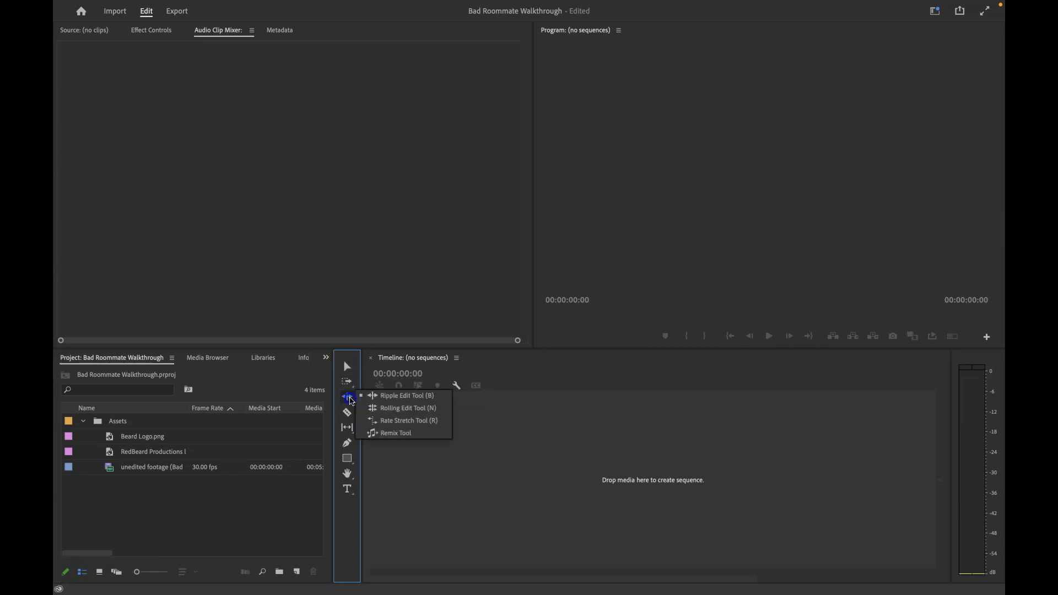
pyautogui.click(348, 414)
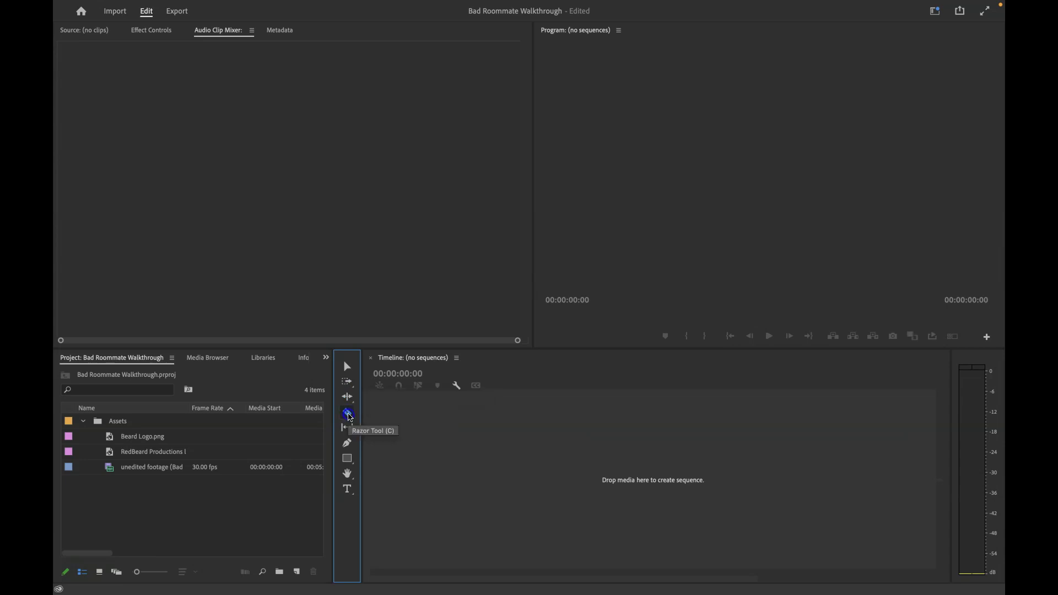
pyautogui.click(350, 429)
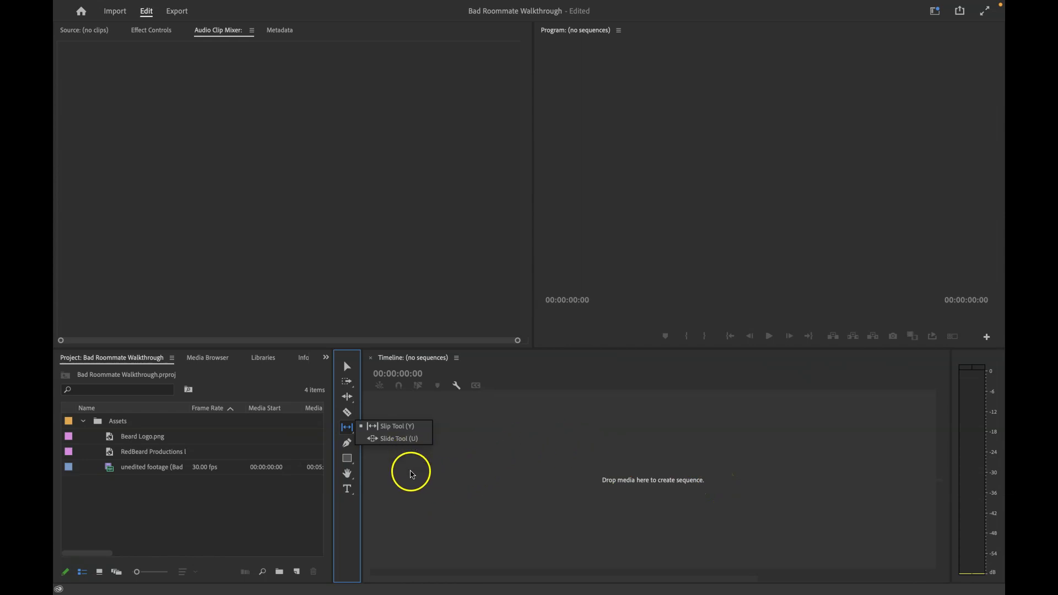
pyautogui.click(642, 495)
pyautogui.moveTo(982, 373)
pyautogui.mouseDown()
pyautogui.moveTo(966, 371)
pyautogui.moveTo(987, 378)
pyautogui.moveTo(981, 385)
pyautogui.moveTo(964, 383)
pyautogui.moveTo(983, 373)
pyautogui.moveTo(955, 378)
pyautogui.moveTo(995, 390)
pyautogui.mouseUp()
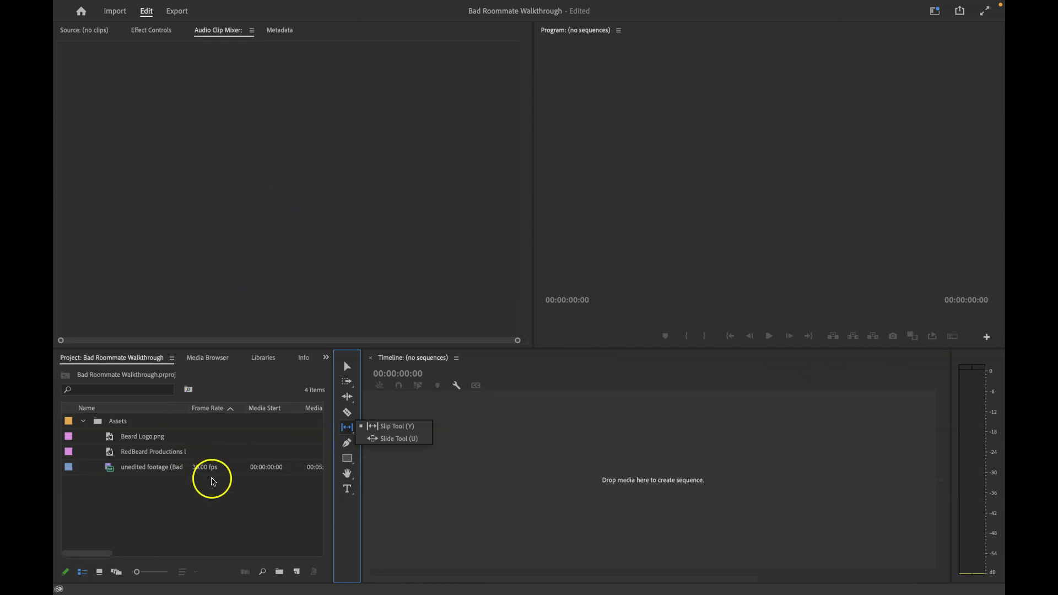
# Examine the project's General, Ingest Settings and Scratch Disks settings, and close them without changing anything
pyautogui.moveTo(270, 2)
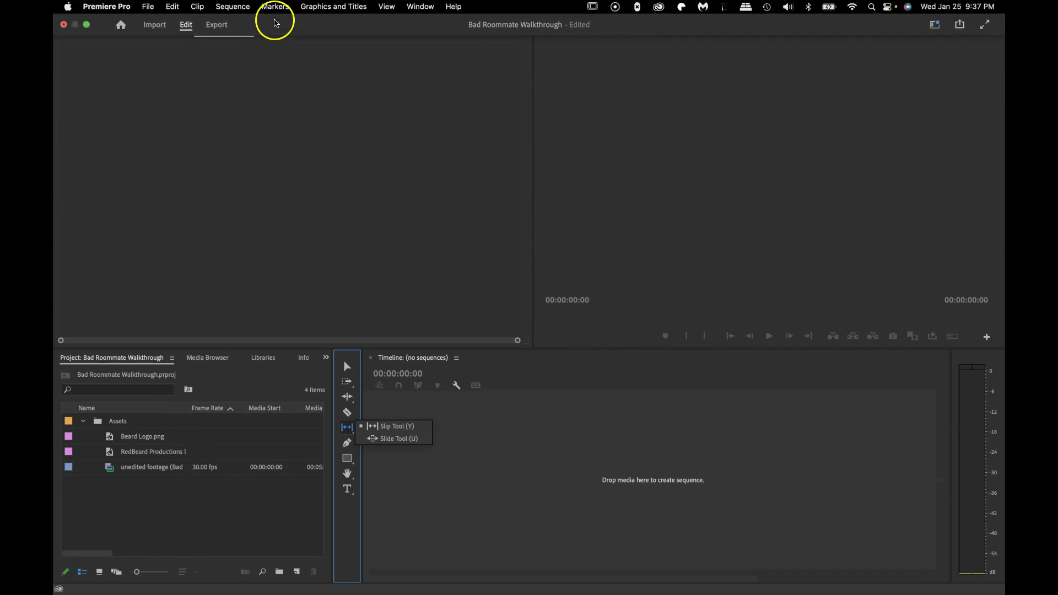
pyautogui.click(145, 9)
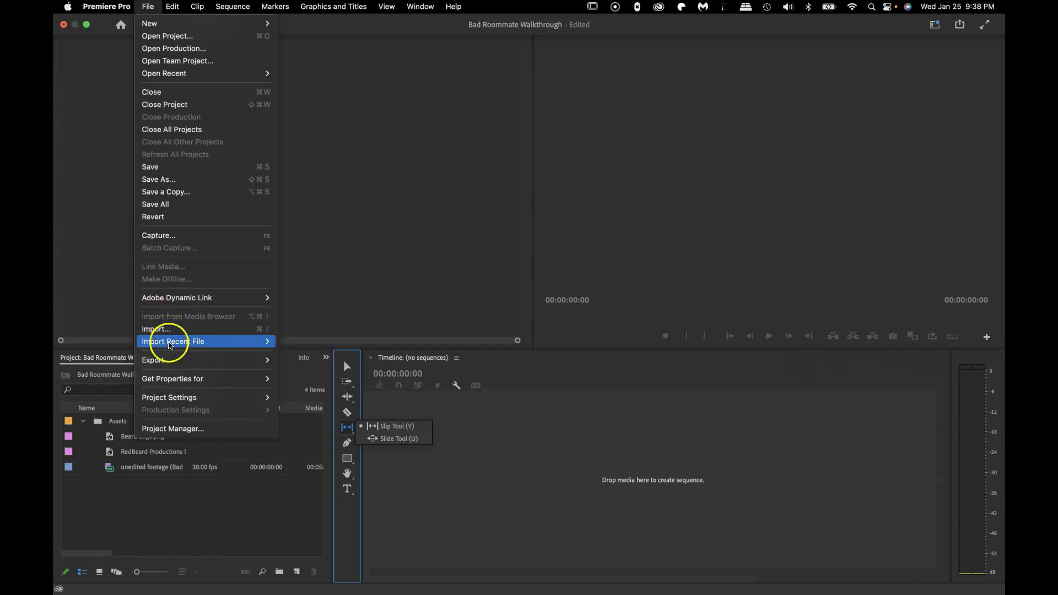
pyautogui.click(185, 401)
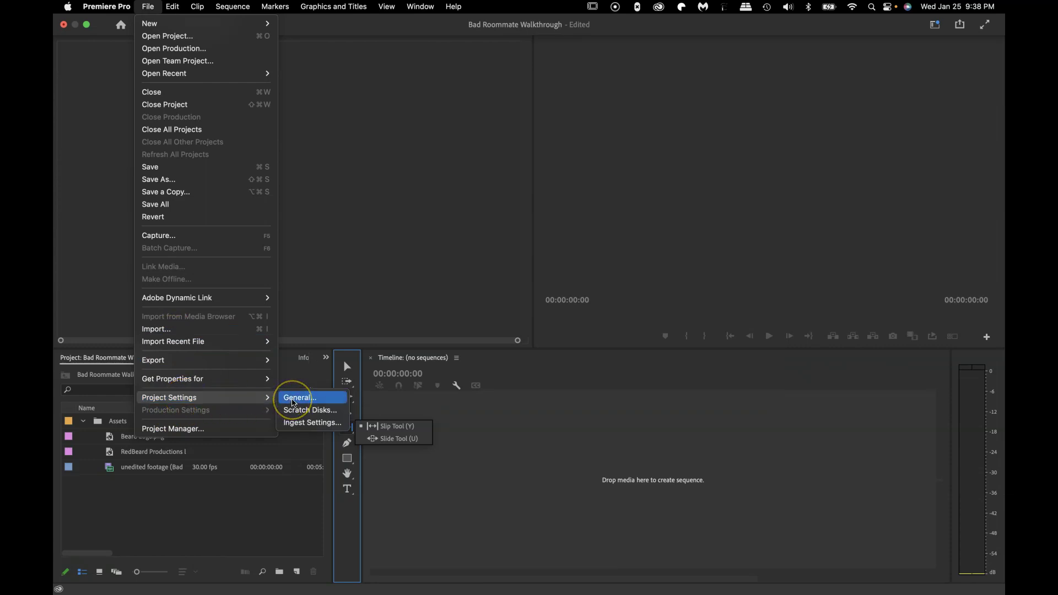
pyautogui.click(234, 434)
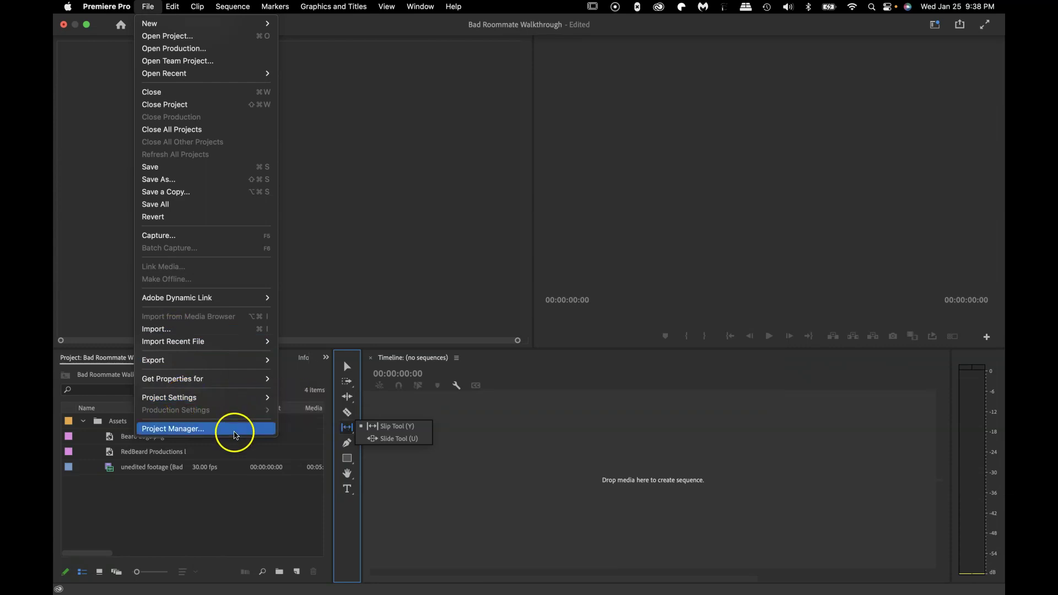
pyautogui.moveTo(259, 398)
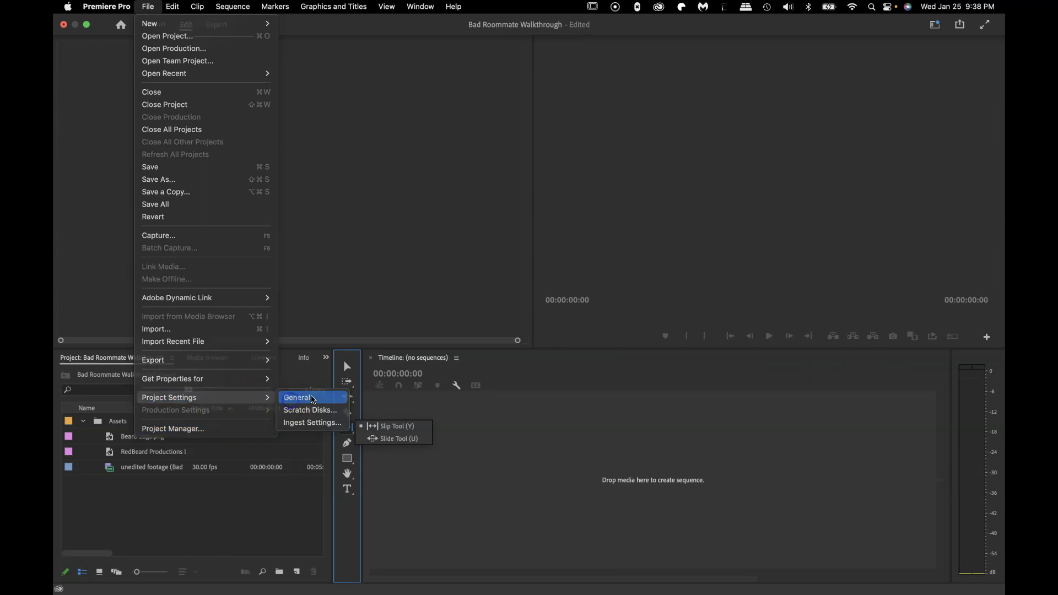
pyautogui.click(297, 398)
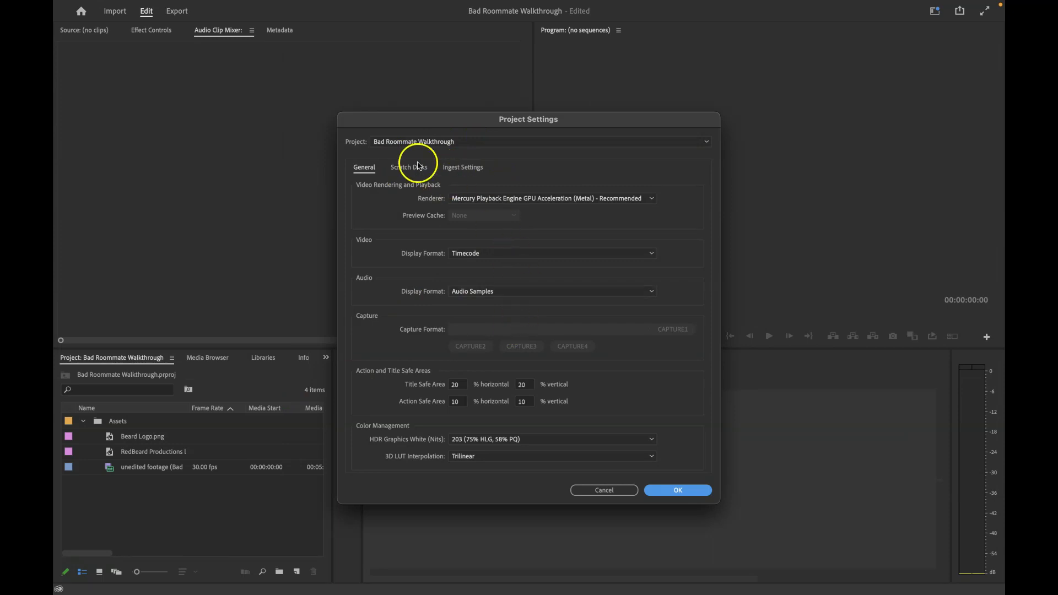
pyautogui.click(462, 167)
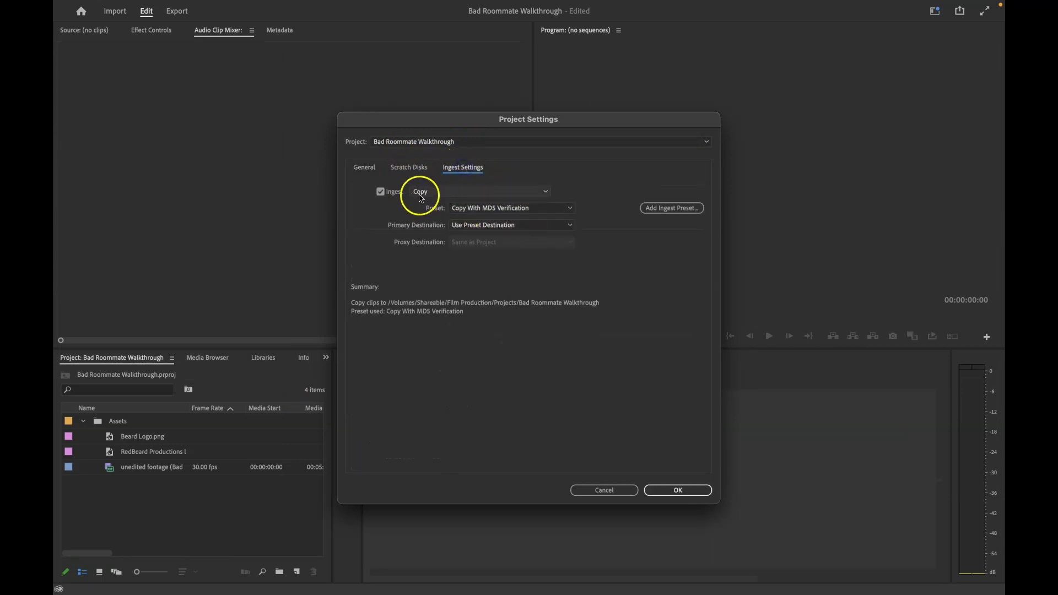
pyautogui.click(410, 167)
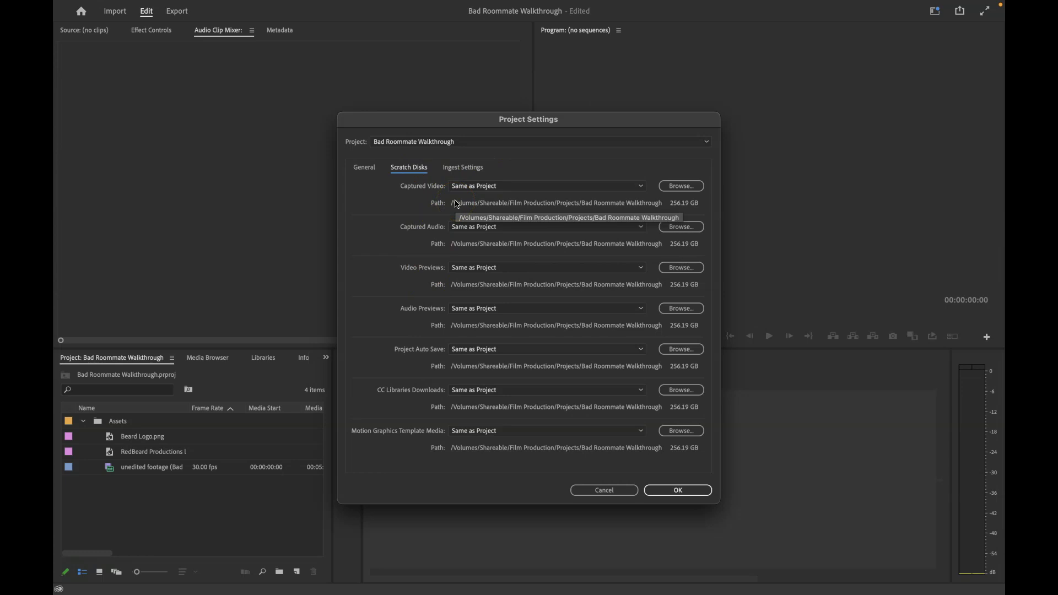
pyautogui.click(364, 167)
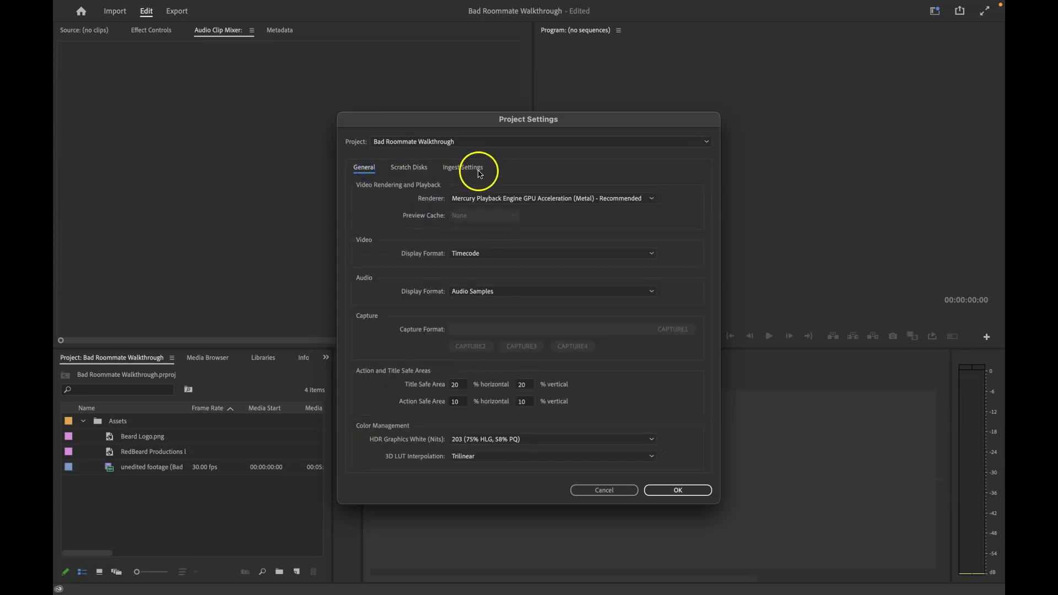
pyautogui.click(613, 493)
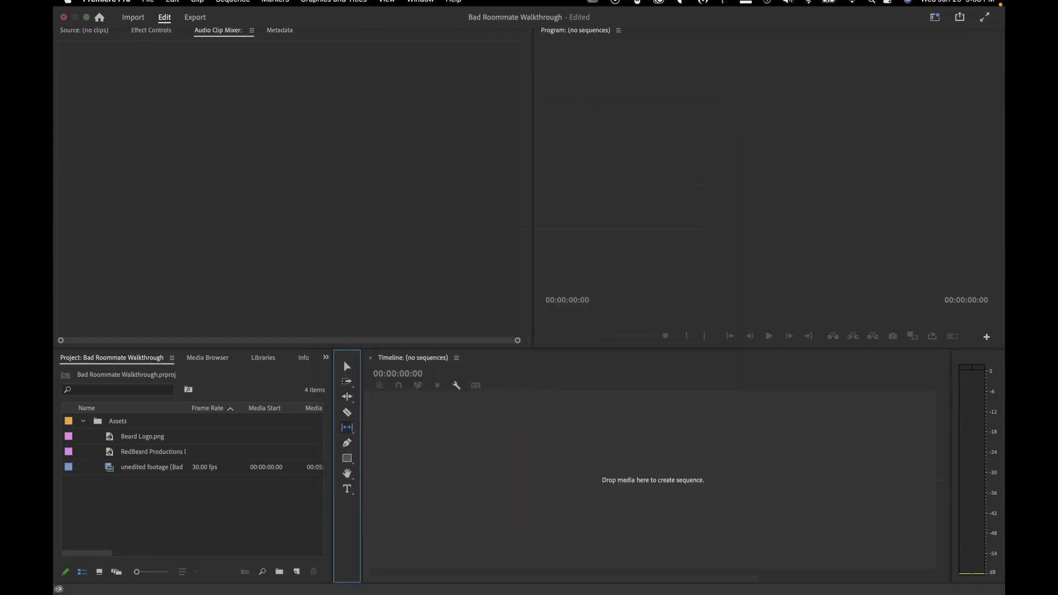
# View the Project Manager's options for collecting or consolidating project files, and cancel out of it
pyautogui.click(148, 6)
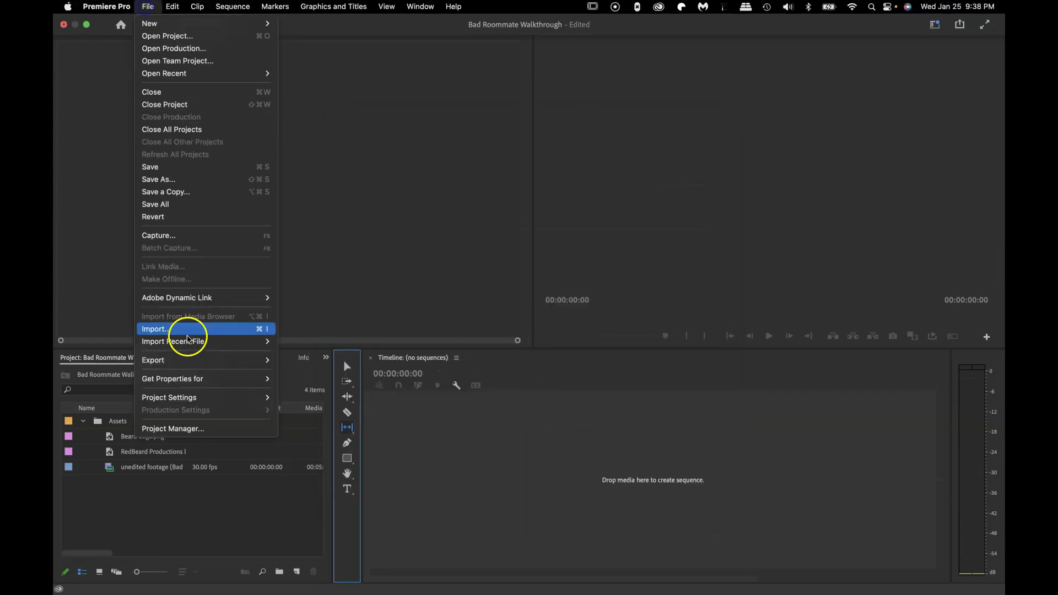
pyautogui.click(201, 429)
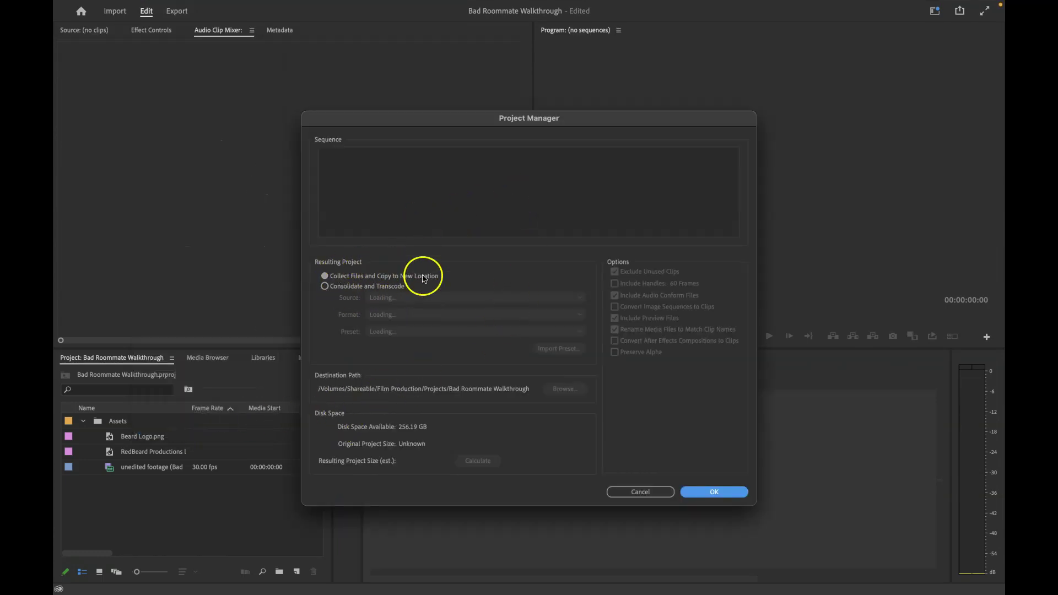
pyautogui.click(634, 492)
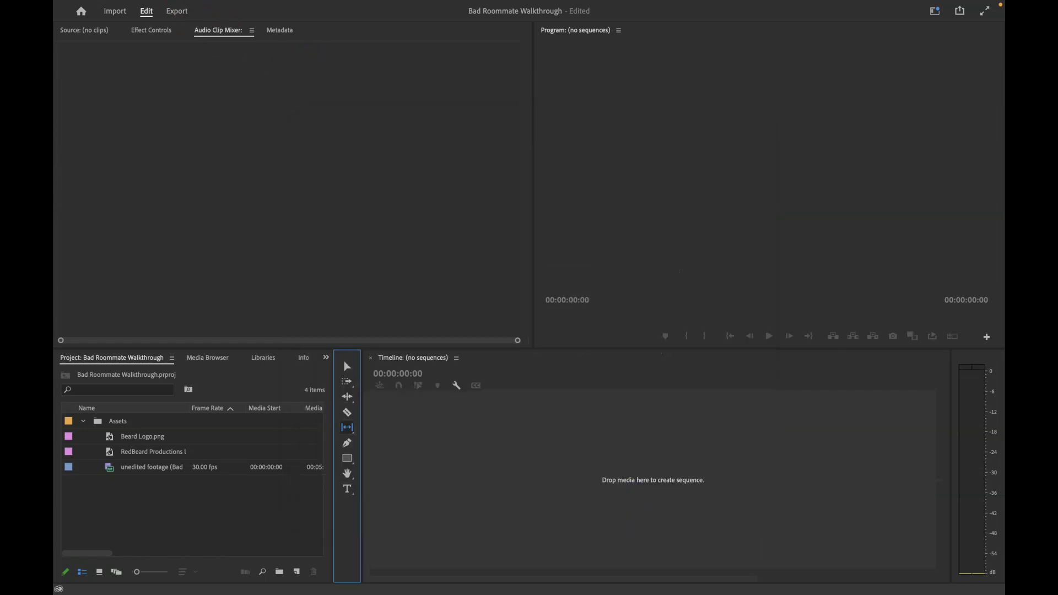
# Look at the project's available export formats without exporting anything
pyautogui.click(147, 7)
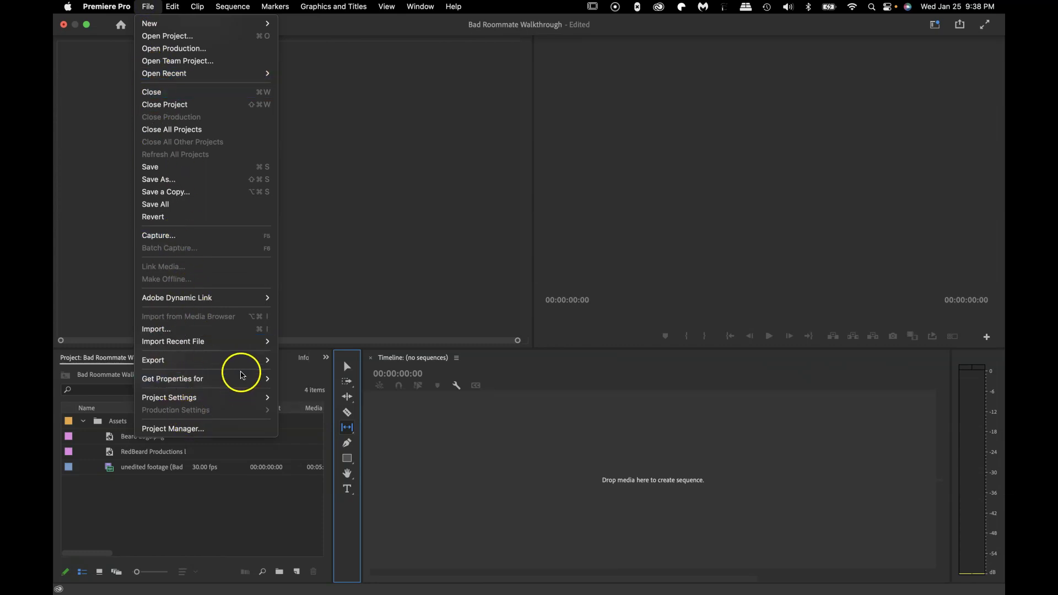
pyautogui.moveTo(179, 9)
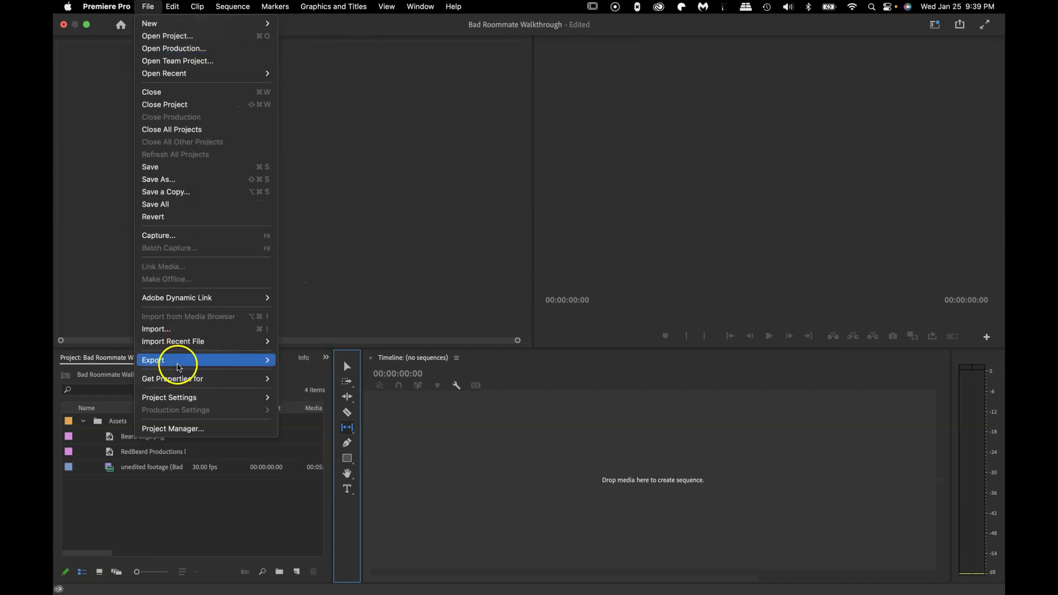
pyautogui.moveTo(179, 368)
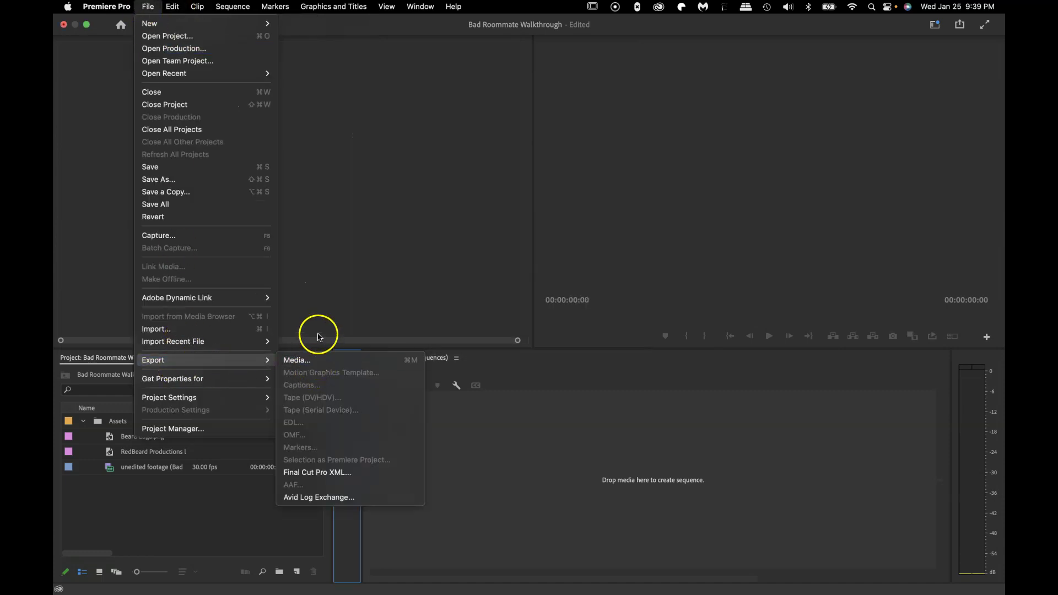
pyautogui.click(393, 147)
pyautogui.moveTo(234, 19)
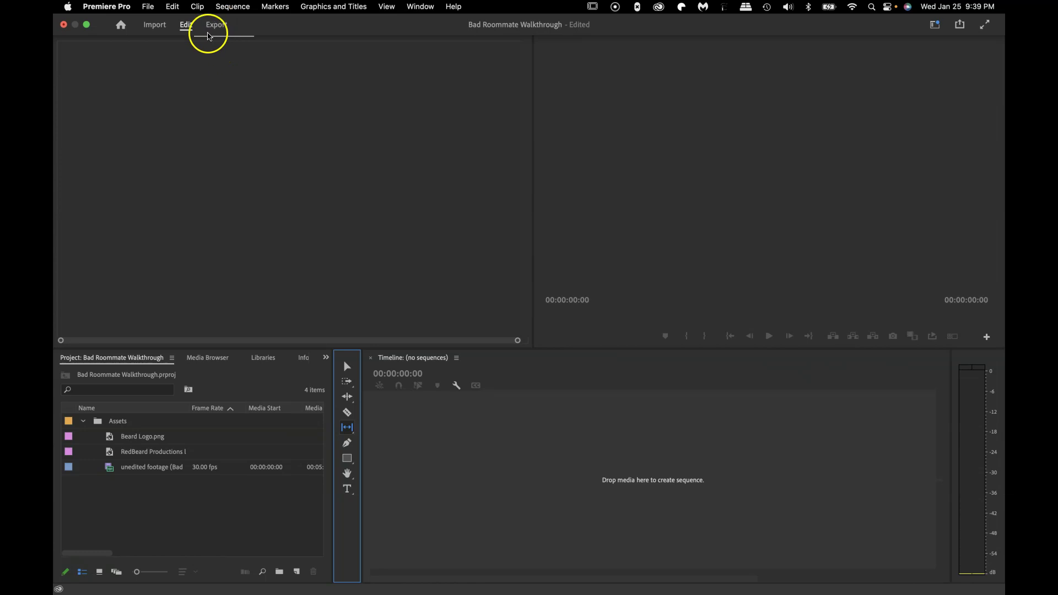
# Review the available editing, clip, sequence and marker commands
pyautogui.click(172, 7)
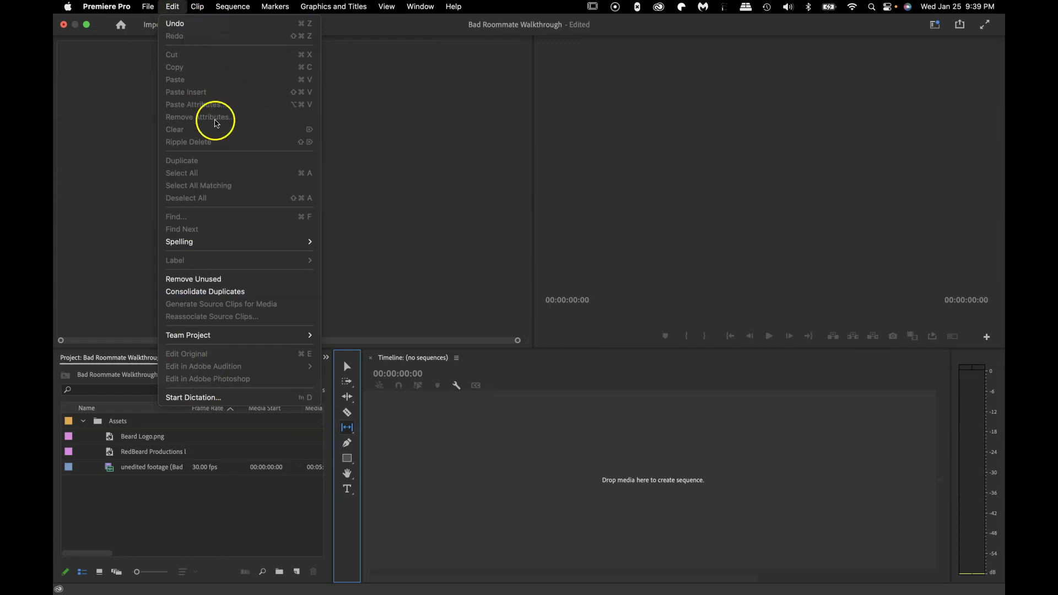
pyautogui.moveTo(216, 243)
pyautogui.moveTo(199, 6)
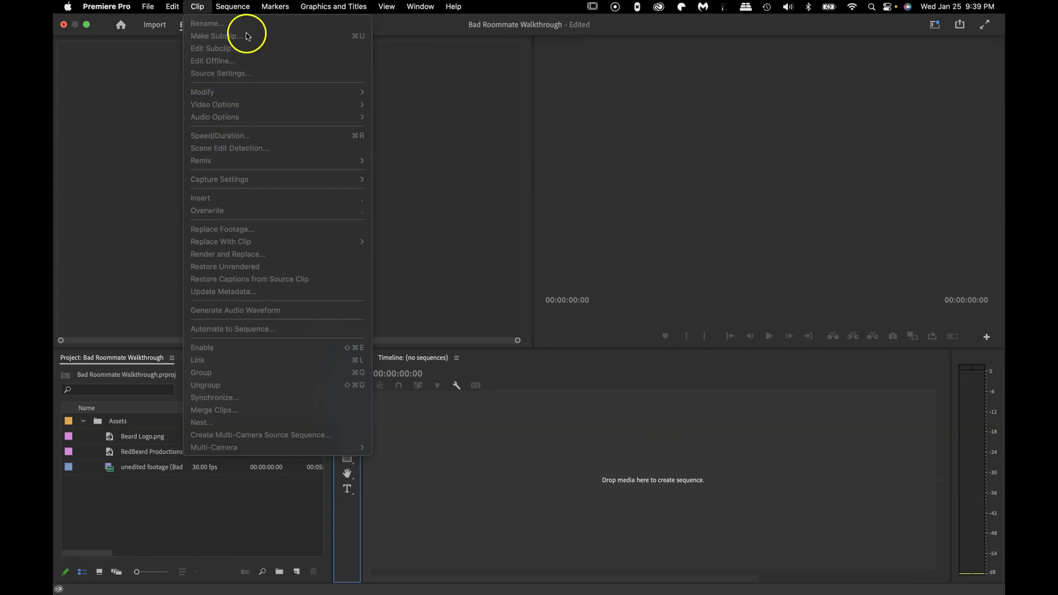
pyautogui.click(234, 7)
pyautogui.click(233, 6)
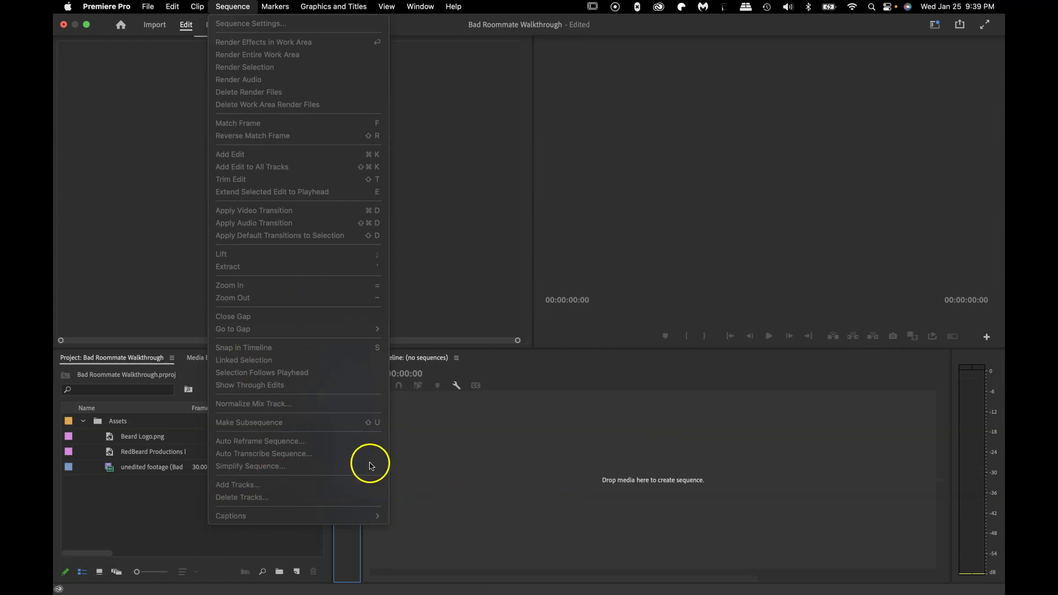
pyautogui.moveTo(272, 16)
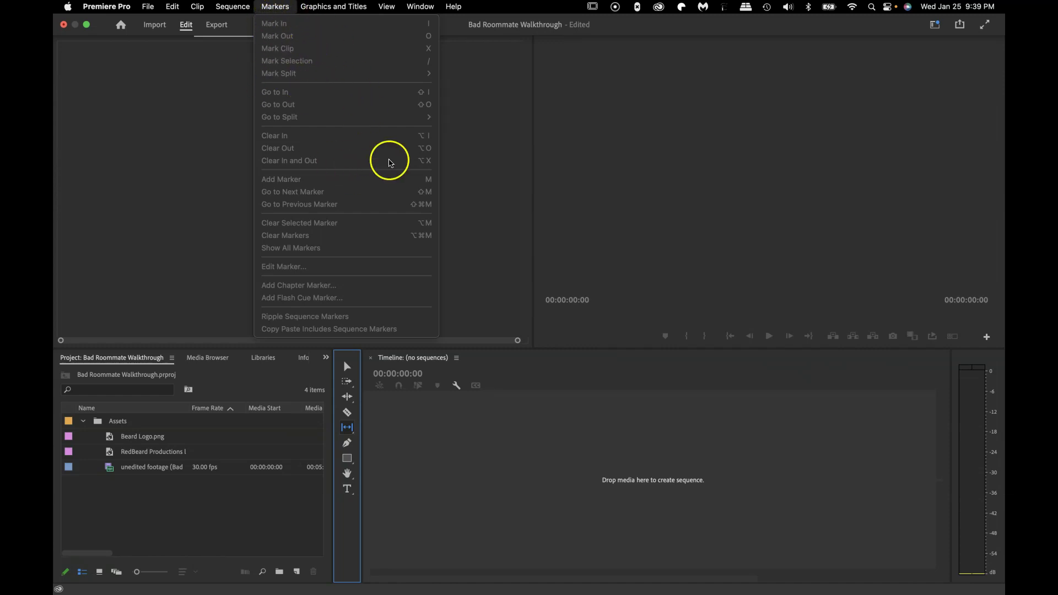
# Review the graphics and titles commands, the playback resolution choices from Full to 1/16, and the list of available panels
pyautogui.click(329, 7)
pyautogui.click(330, 7)
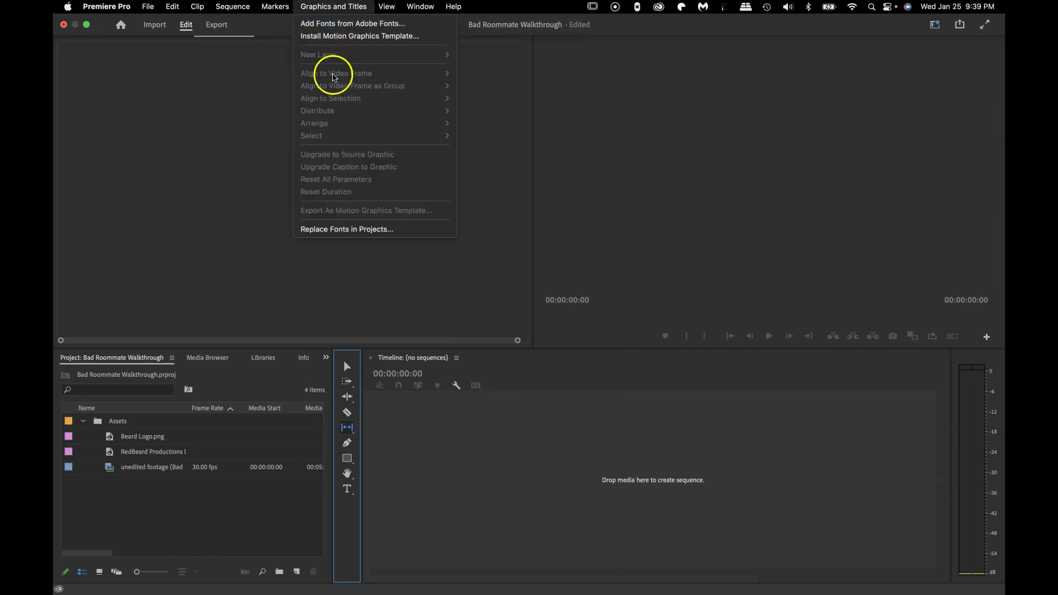
pyautogui.moveTo(375, 6)
pyautogui.moveTo(336, 7)
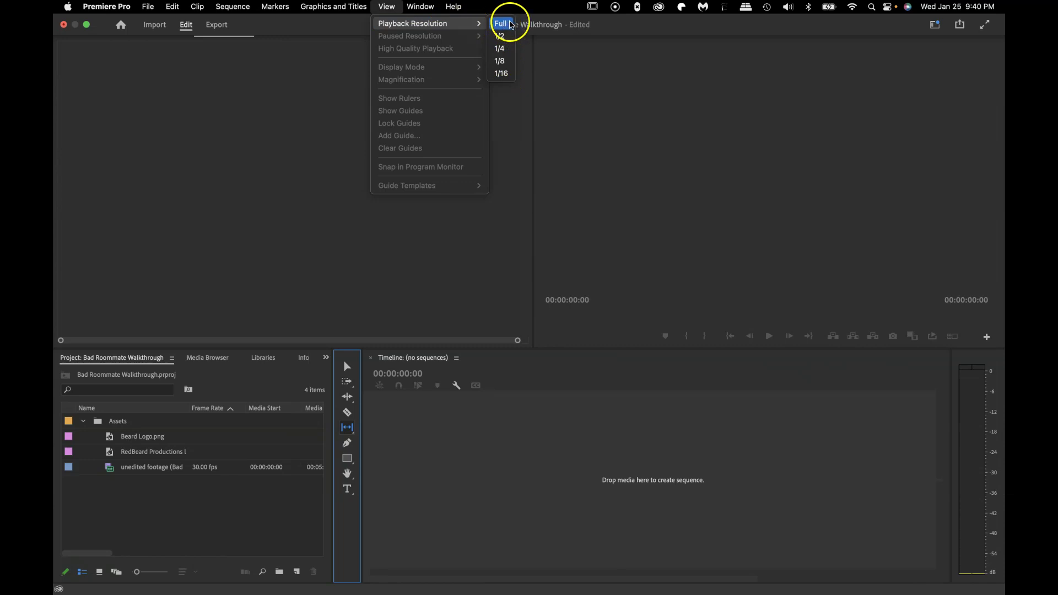
pyautogui.moveTo(504, 26); pyautogui.dragTo(503, 65)
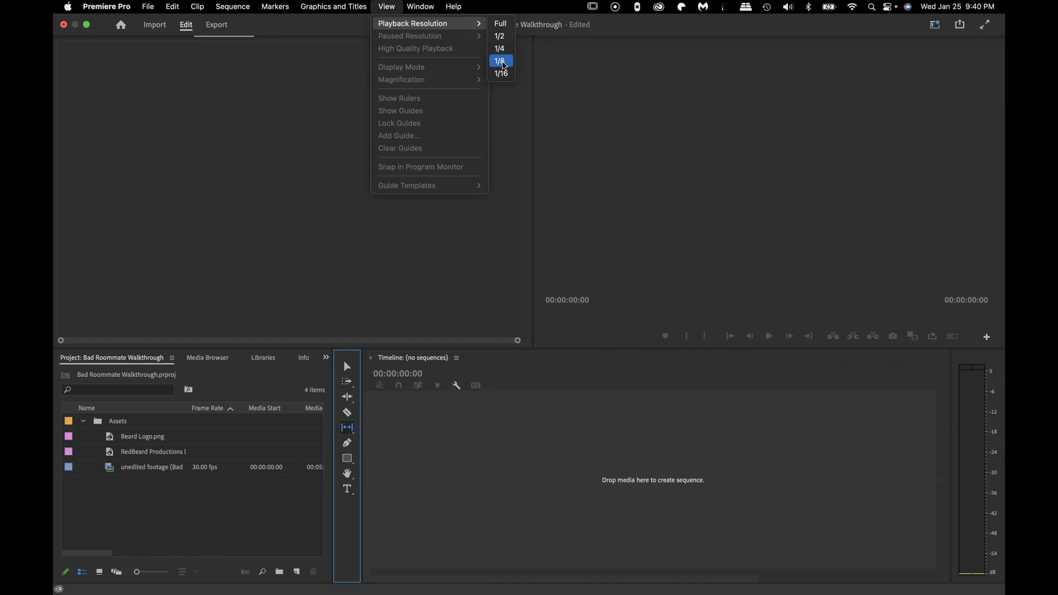
pyautogui.click(485, 80)
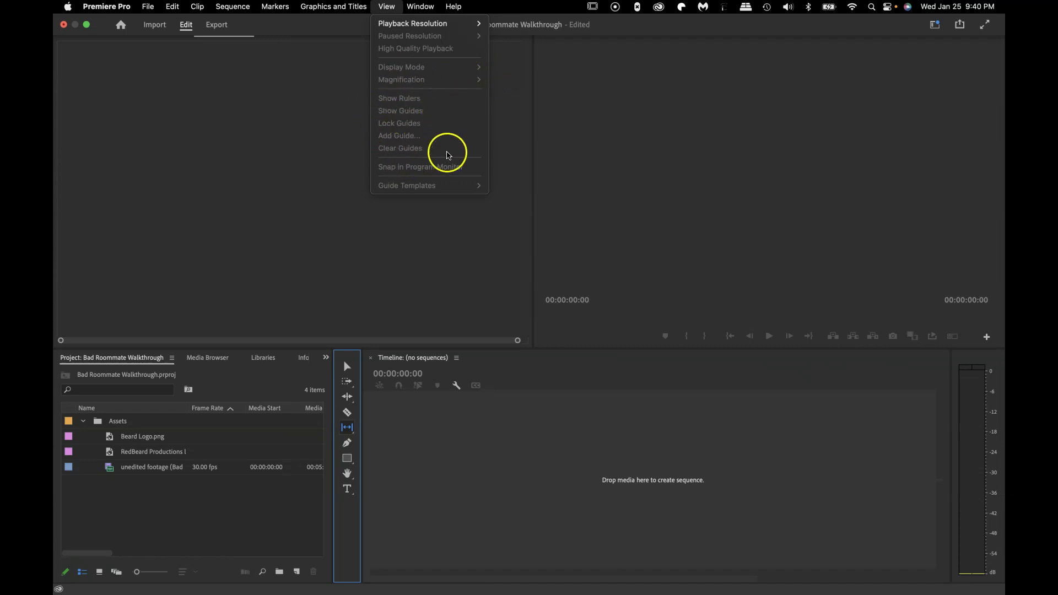
pyautogui.moveTo(429, 10)
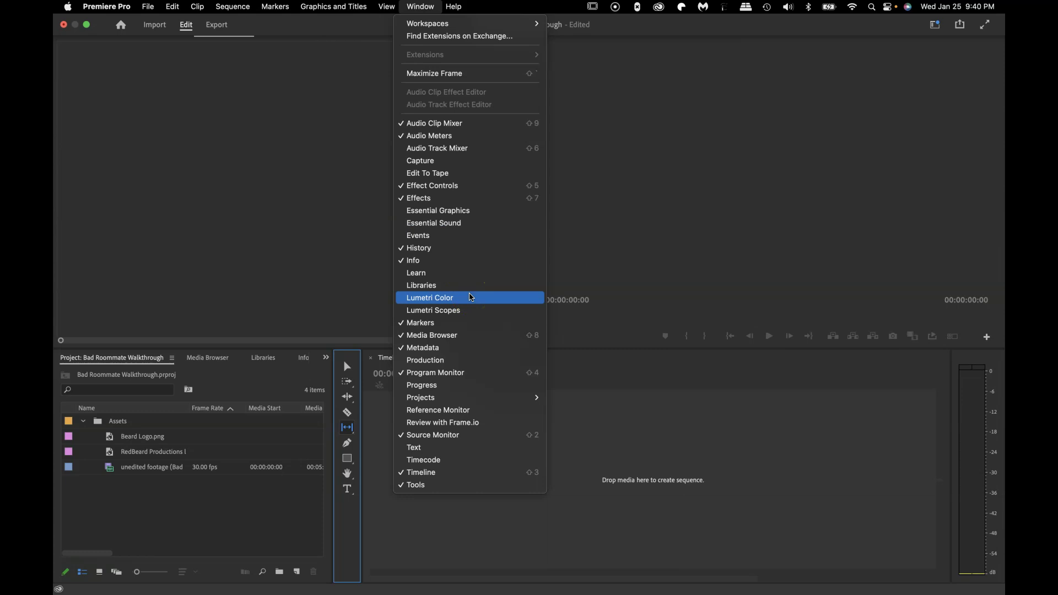
# Close the list of available panels and display the Effect Controls panel
pyautogui.click(486, 285)
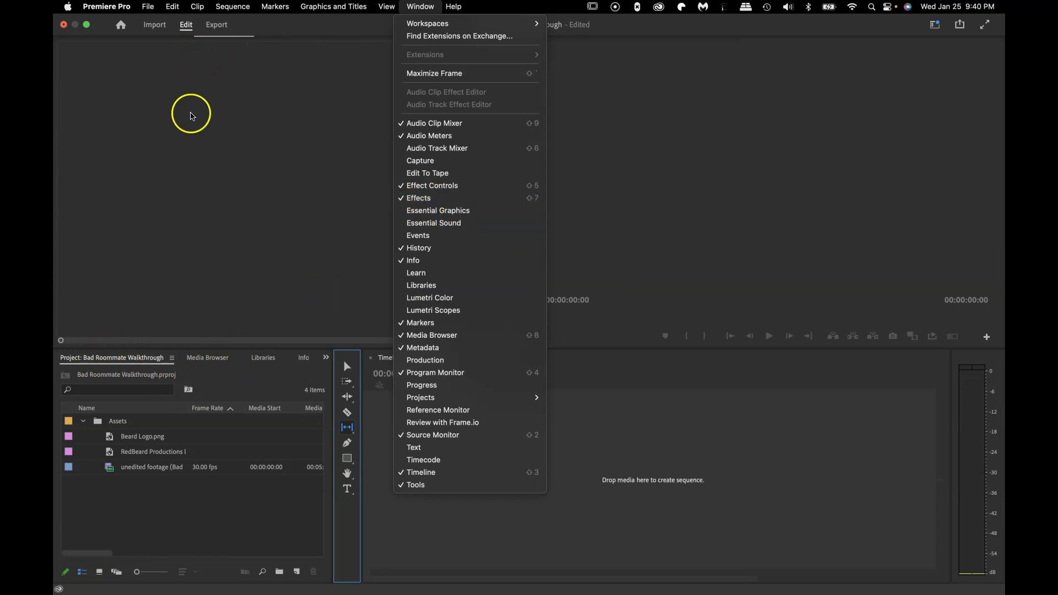
pyautogui.click(253, 137)
pyautogui.click(151, 31)
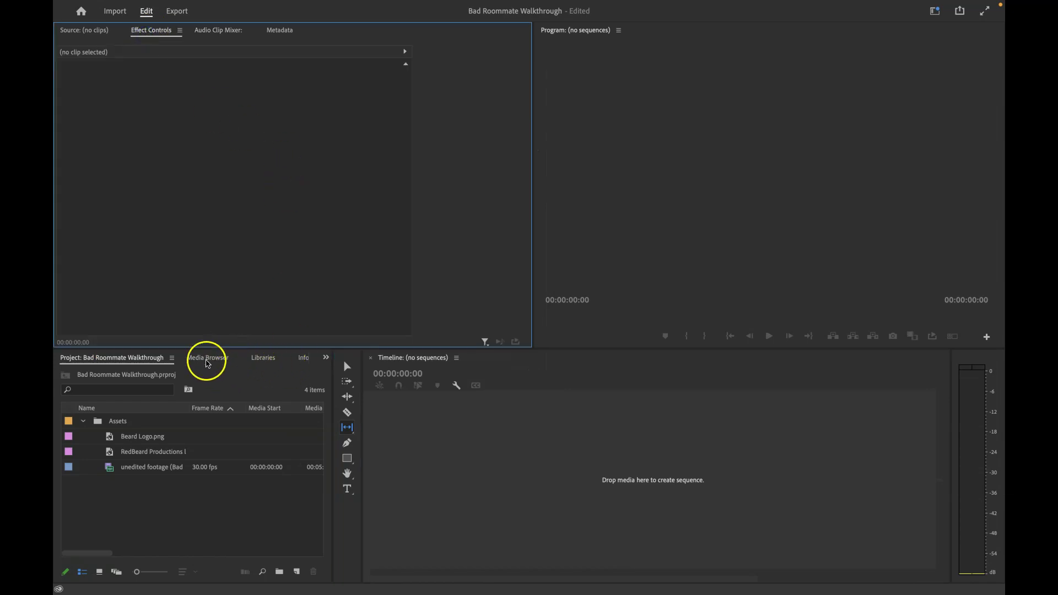
# View the Libraries, Info and Markers panels grouped with the project panel
pyautogui.click(264, 359)
pyautogui.click(326, 359)
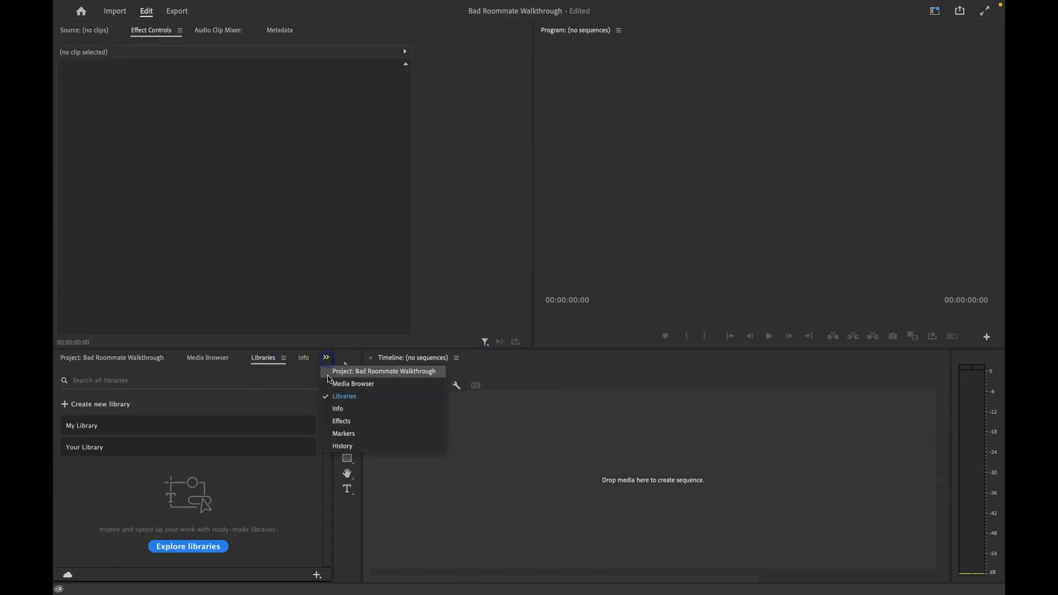
pyautogui.click(338, 409)
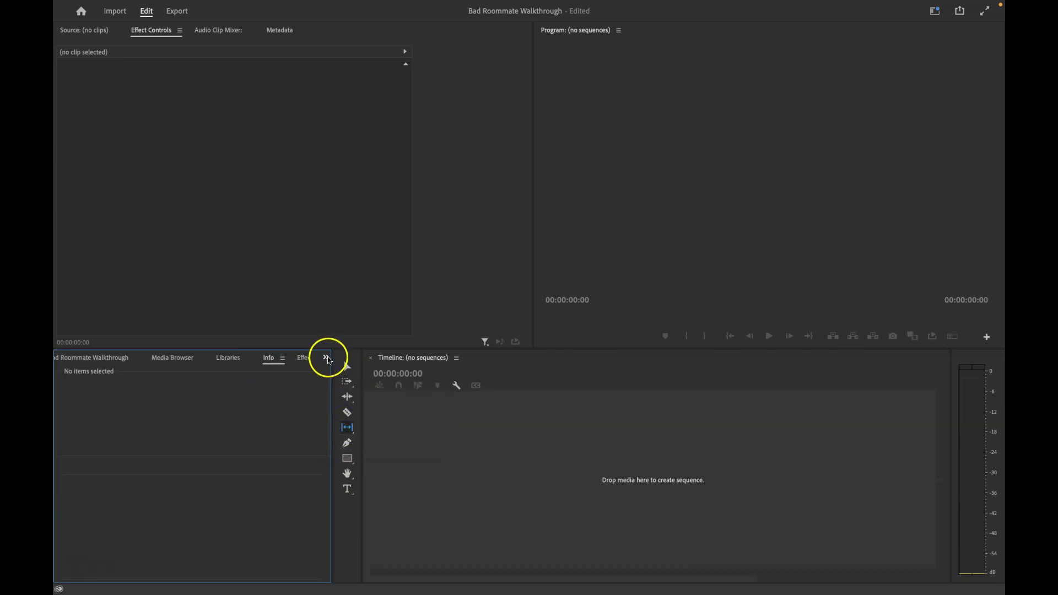
pyautogui.click(325, 359)
pyautogui.click(345, 432)
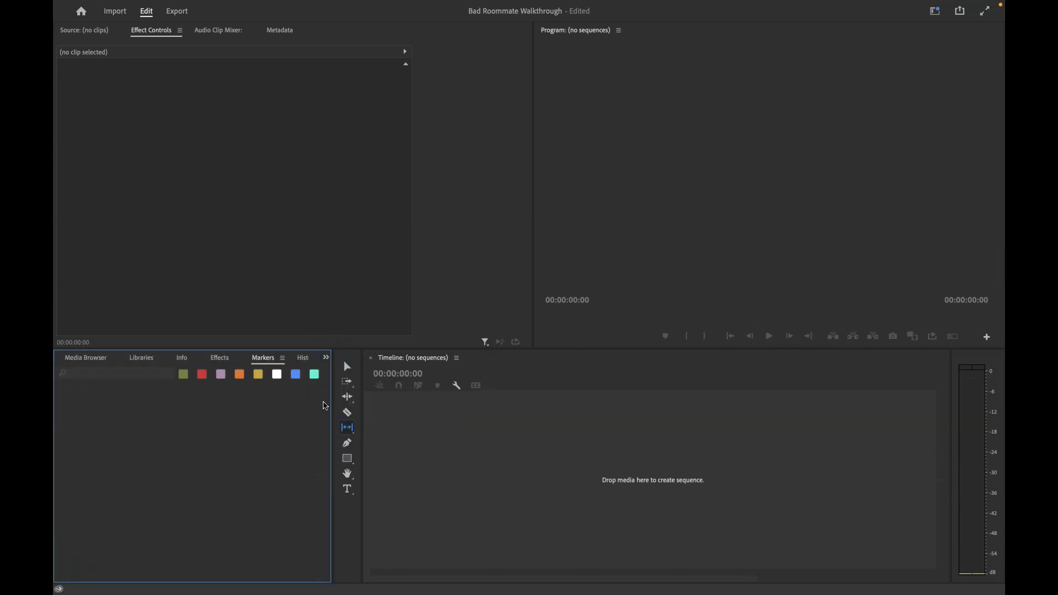
# Display the Effects panel with its preset, audio and video effect folders, and ready its search field for a query
pyautogui.click(219, 359)
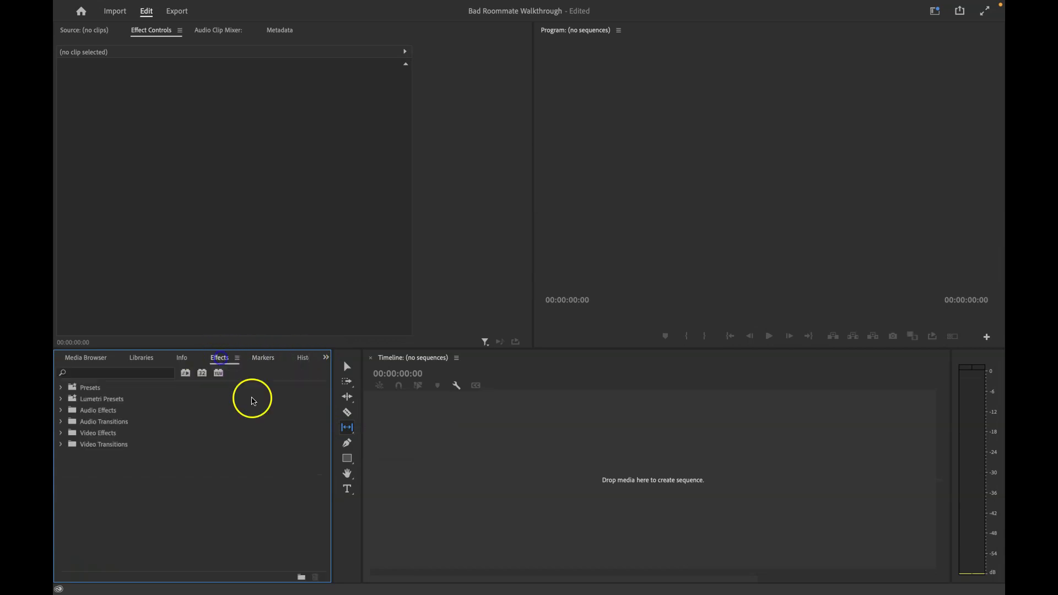
pyautogui.click(91, 373)
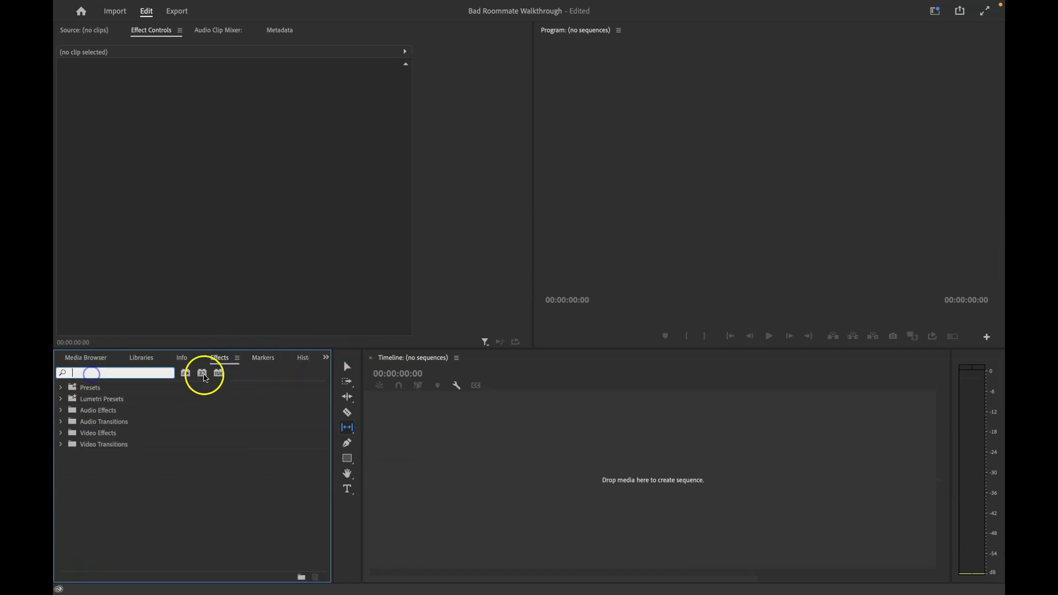